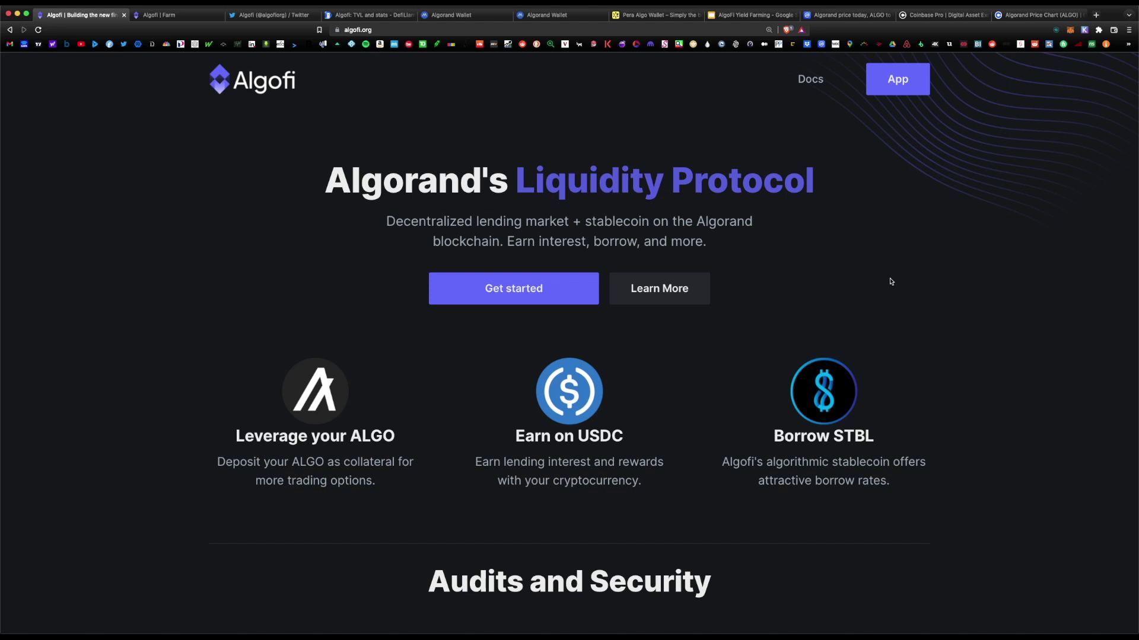
Step: Look through the Lend, Swap, Pool, Zap, Stake and Farm pages of the Algofi app
key("ctrl+Tab")
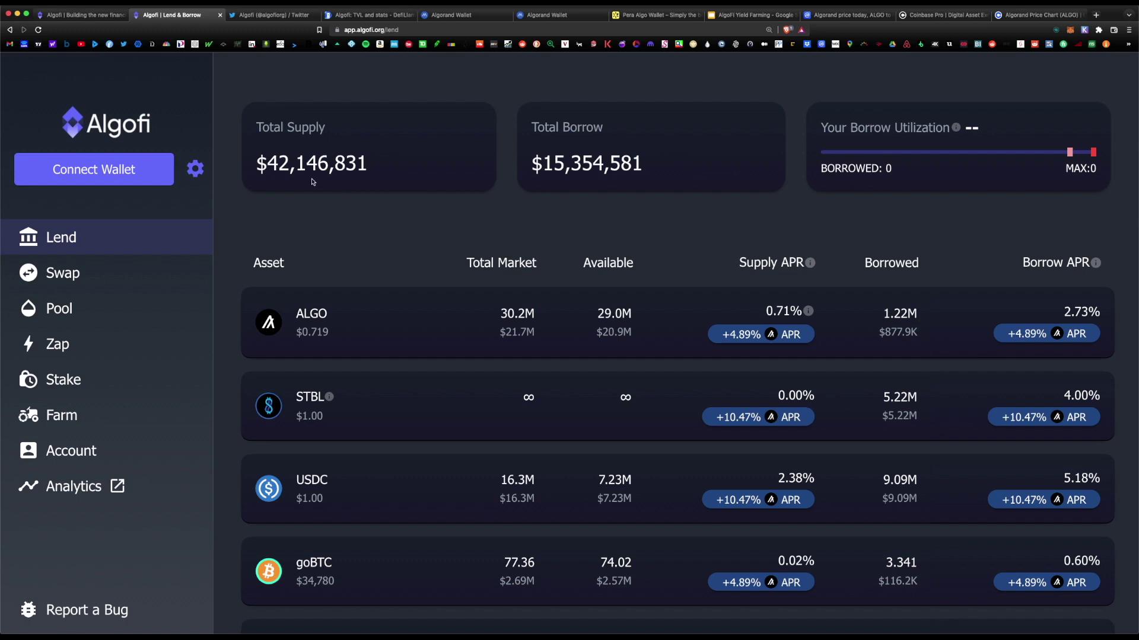
left_click(122, 277)
left_click(133, 321)
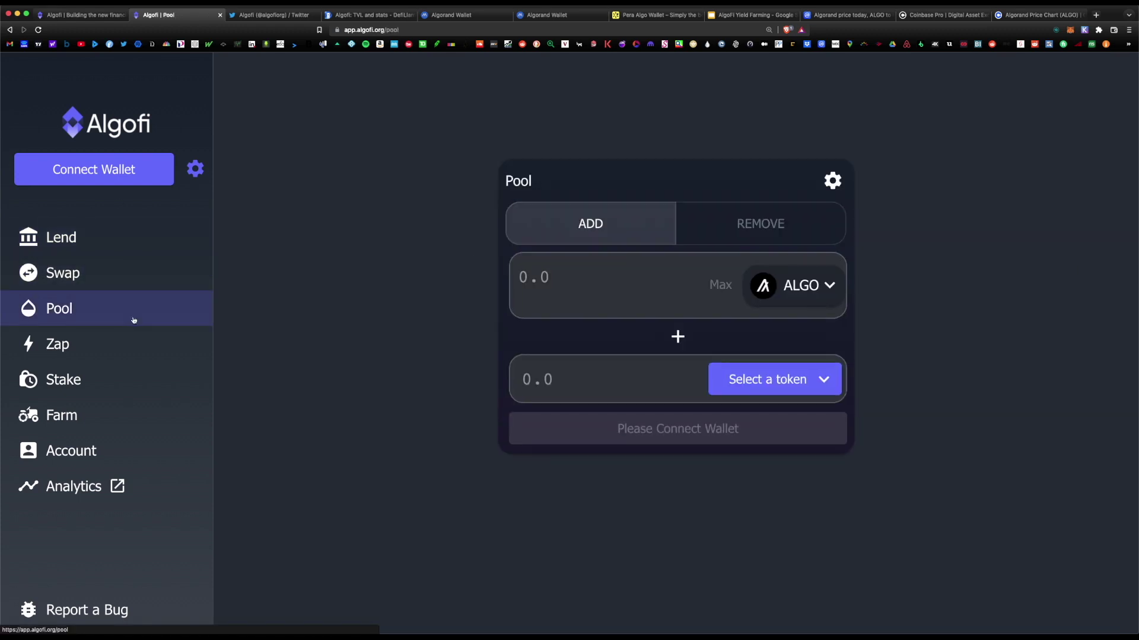
left_click(123, 352)
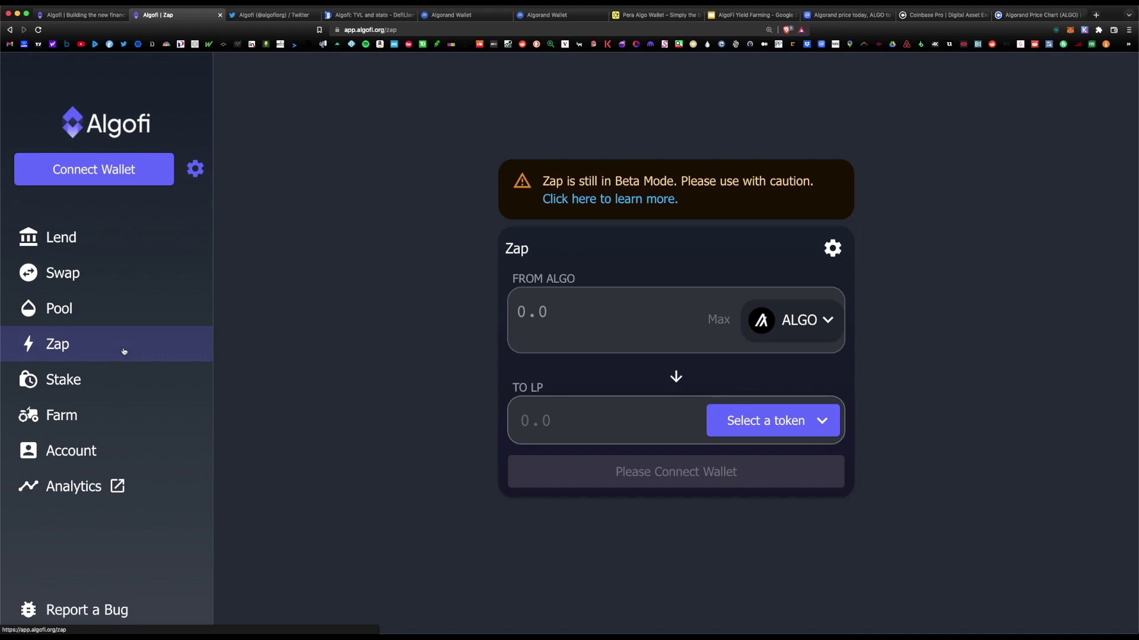
left_click(126, 386)
left_click(134, 421)
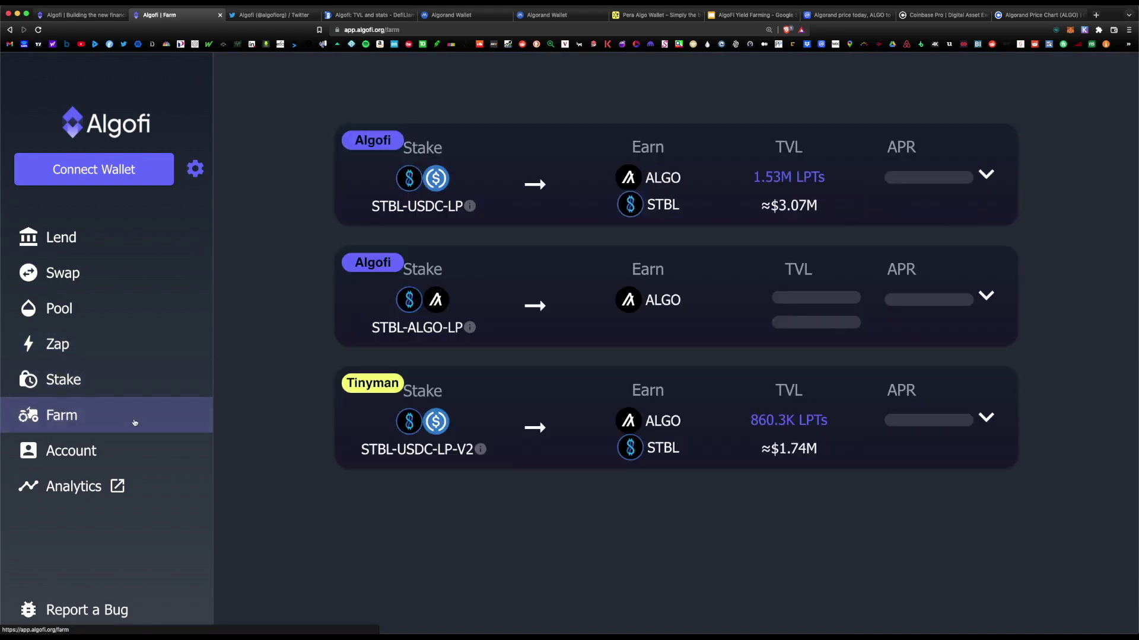
Step: Review Algofi's Twitter profile and its total value locked chart on DefiLlama, and return to the Algofi homepage
key("ctrl+Tab")
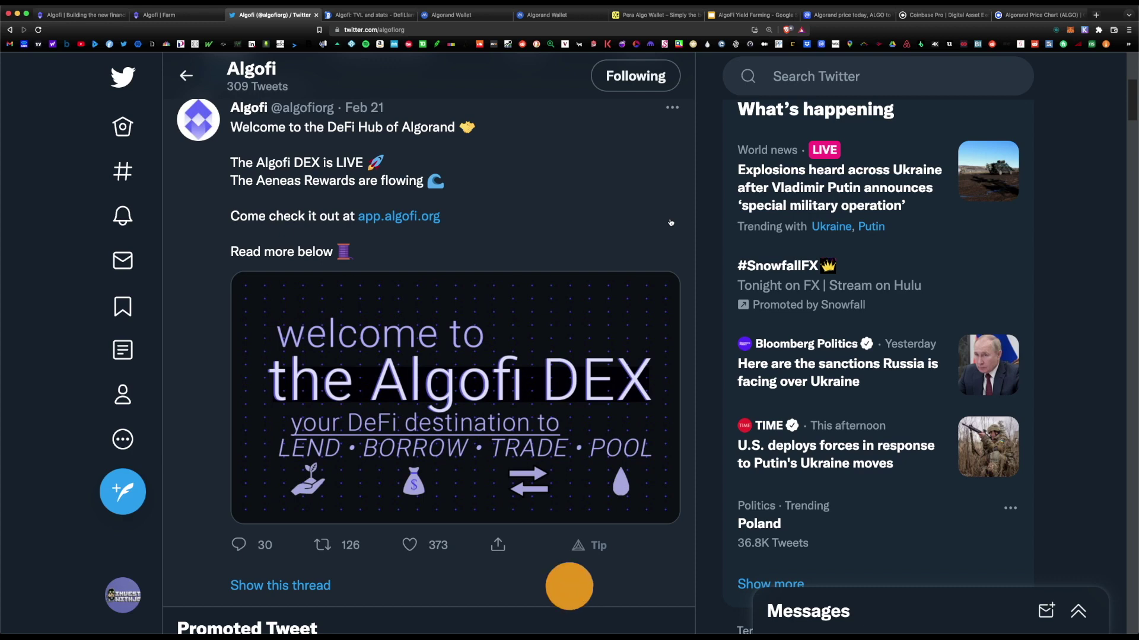
key("ctrl+Tab")
scroll(515, 113, "down", 2)
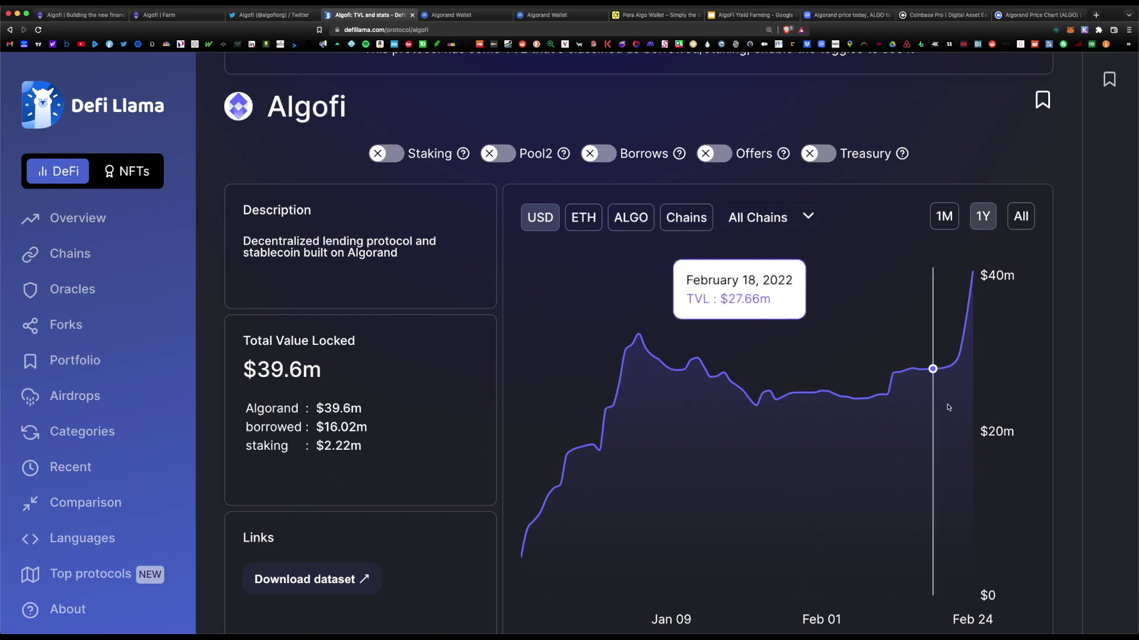
left_click(105, 13)
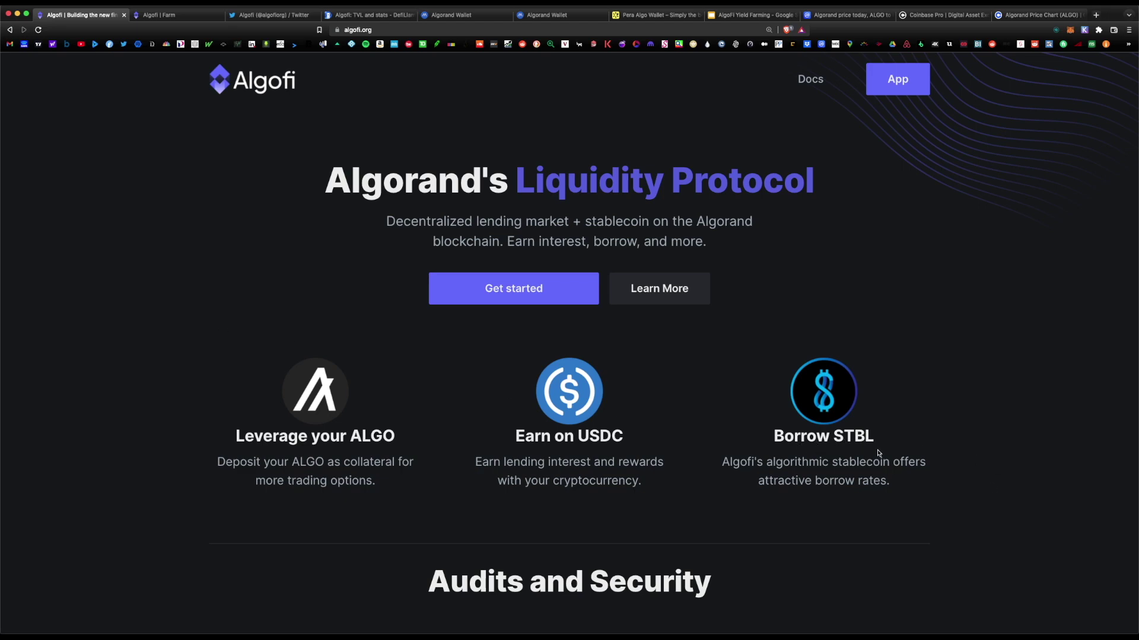
Step: Consult the AlgoFi Yield Farming slide and access the MyAlgo web wallet from its homepage
key("super+8")
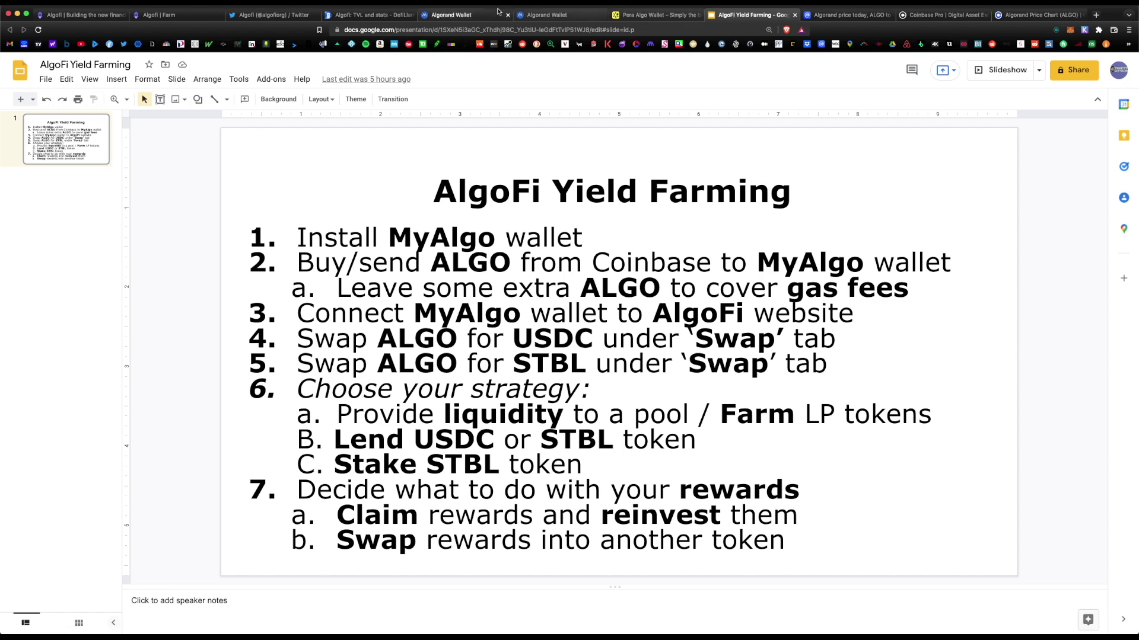
left_click(450, 15)
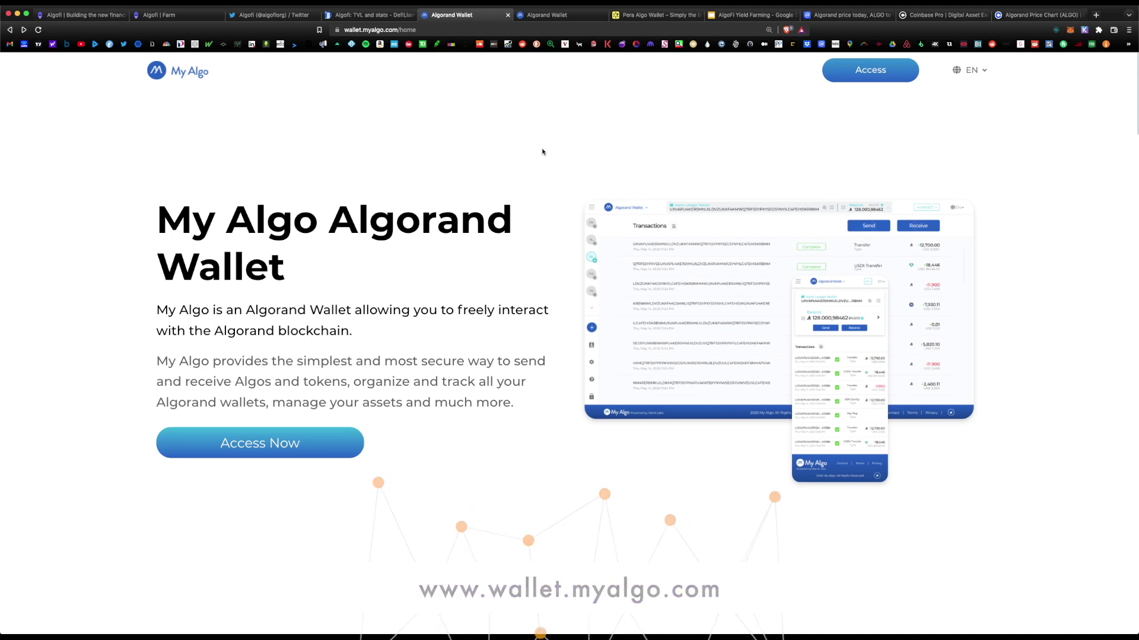
left_click(883, 66)
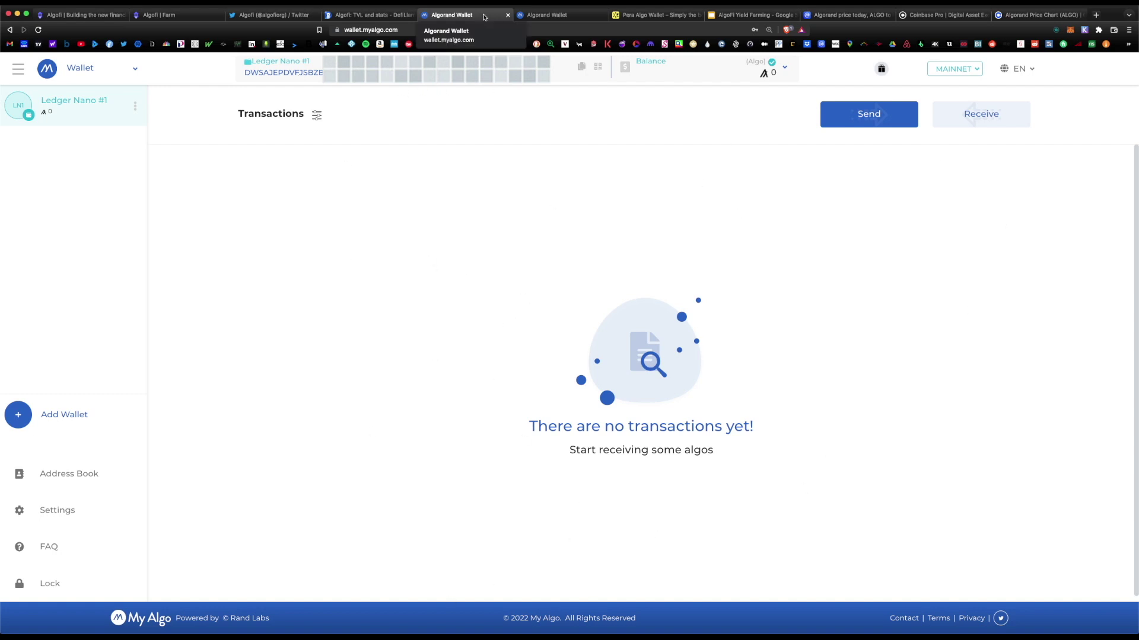
Step: Read through the Pera Algo Wallet website to examine its features as an alternative wallet
left_click(651, 17)
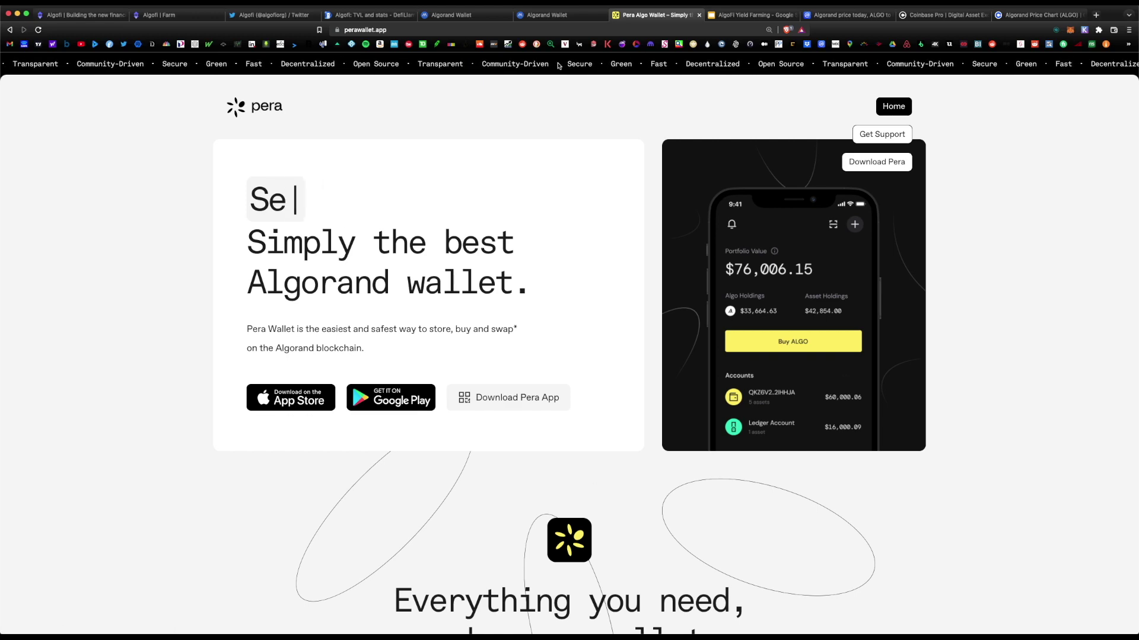
scroll(613, 227, "down", 9)
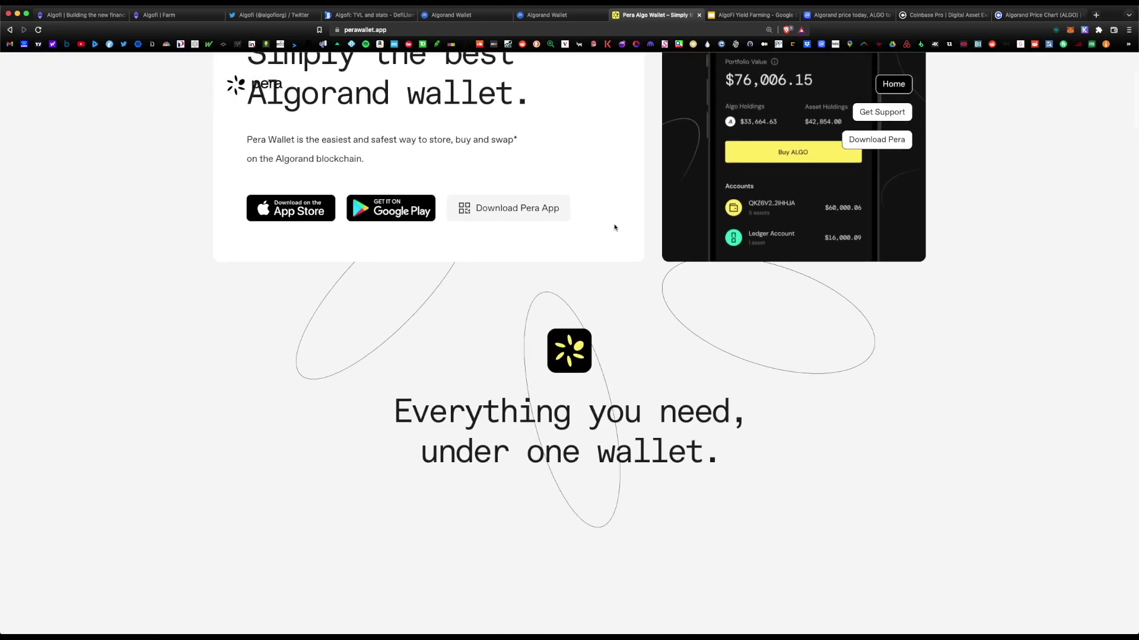
scroll(614, 228, "down", 10)
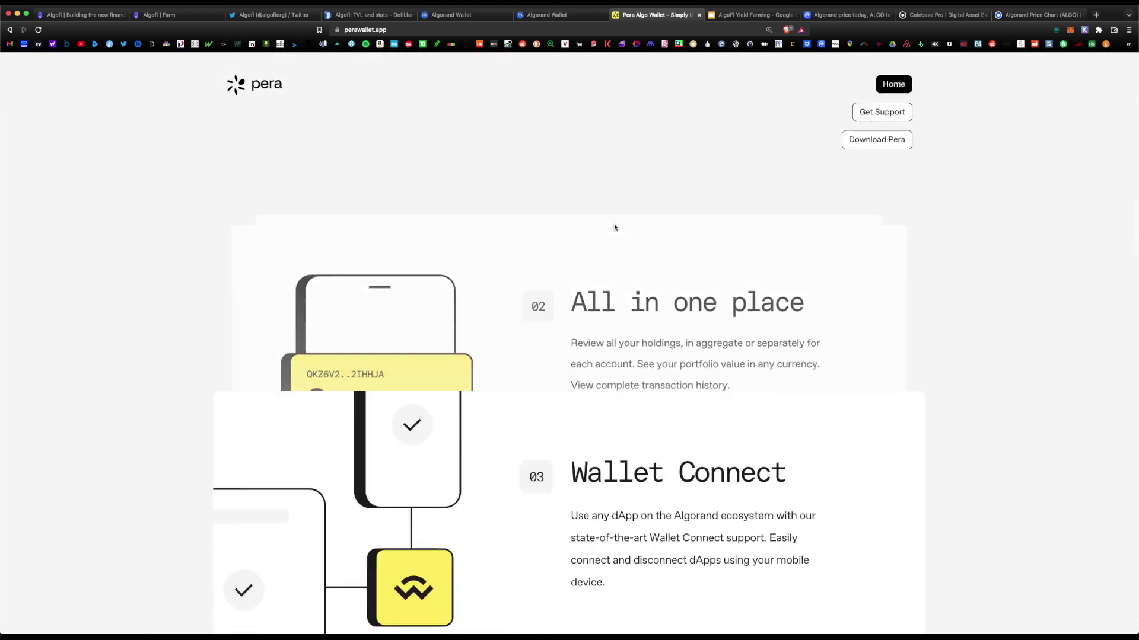
scroll(613, 227, "down", 10)
left_click_drag(656, 312, 712, 319)
Step: Check the MyAlgo wallet and highlight the slide's first two instructions, on installing MyAlgo and sending it ALGO from Coinbase
left_click(480, 14)
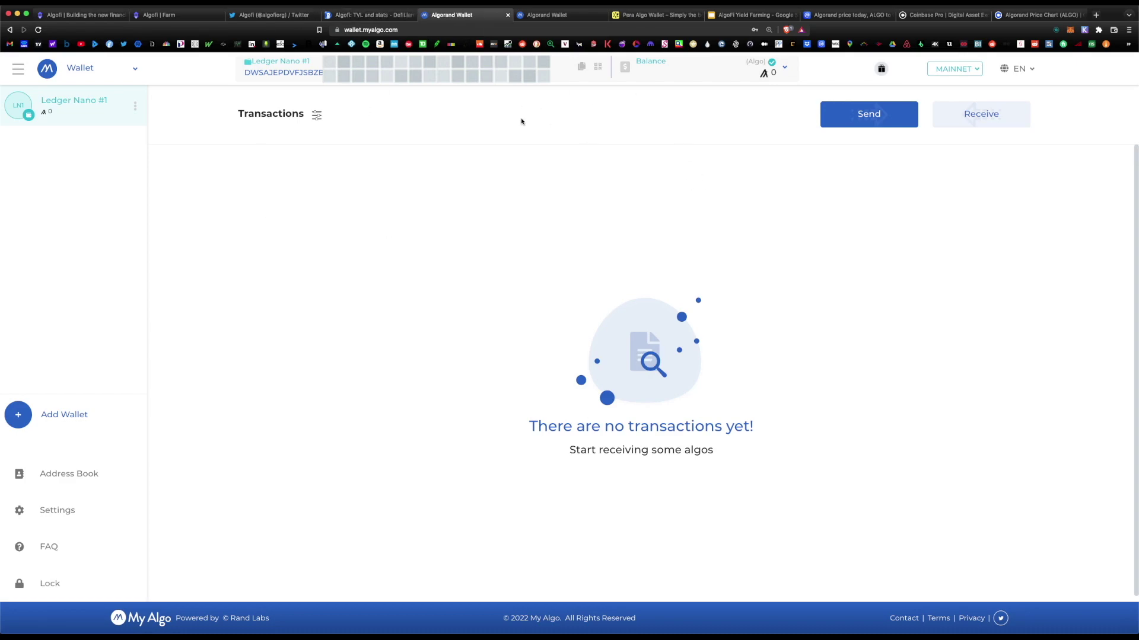
left_click(750, 14)
left_click_drag(297, 238, 584, 239)
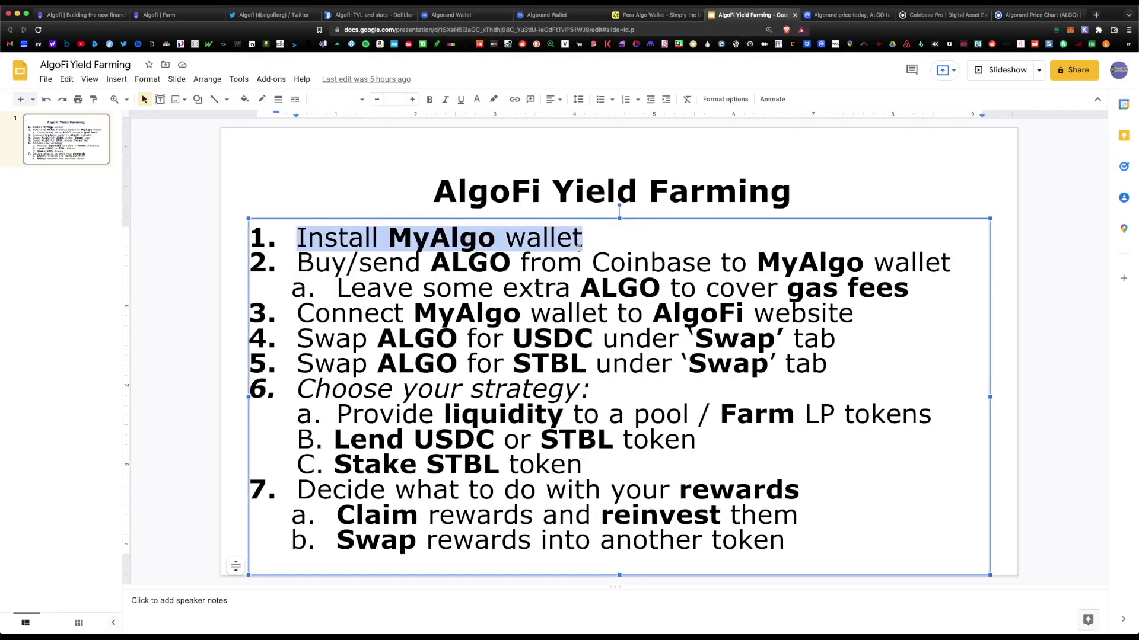
left_click_drag(297, 262, 972, 268)
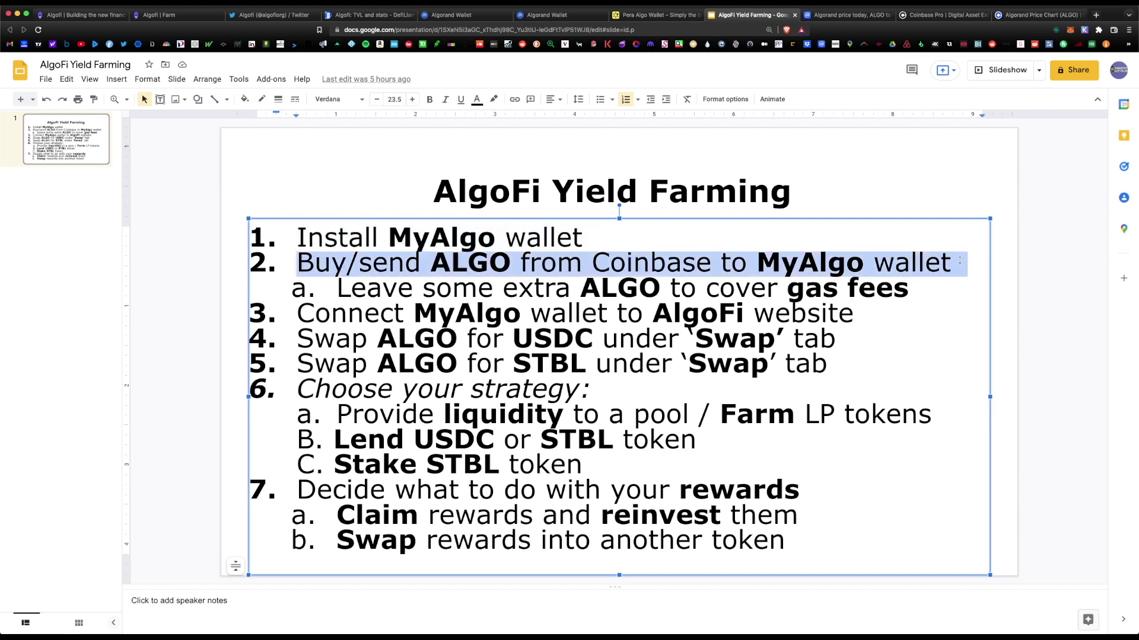
Step: Check the Algorand portfolio on Coinbase Pro, and enter 10 ALGO as the amount to send on Coinbase
left_click(943, 14)
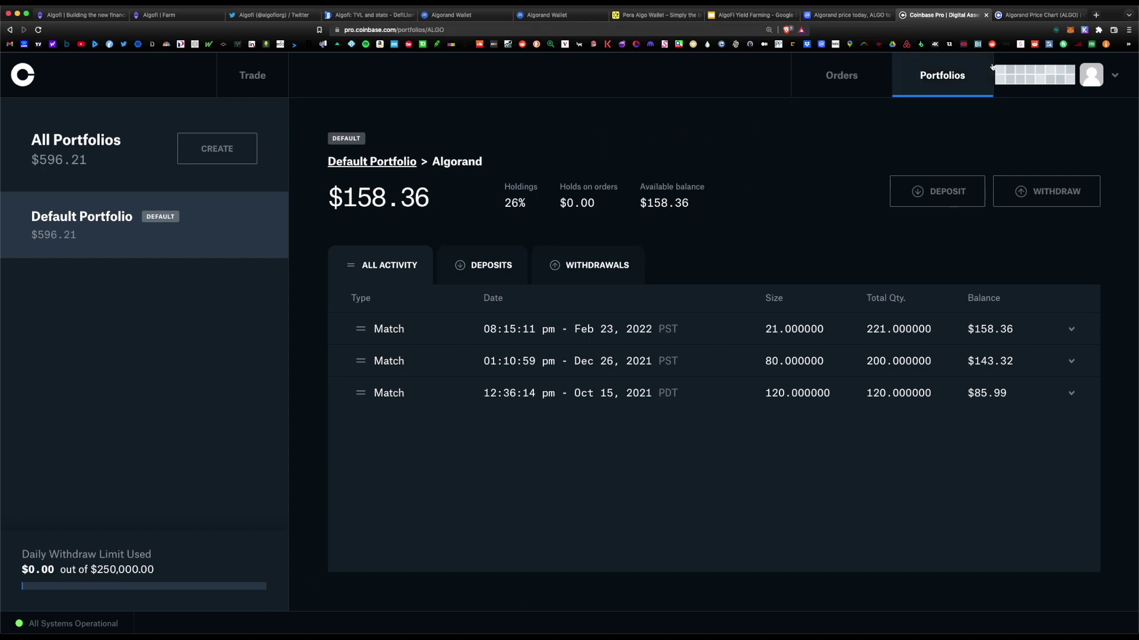
left_click(1024, 16)
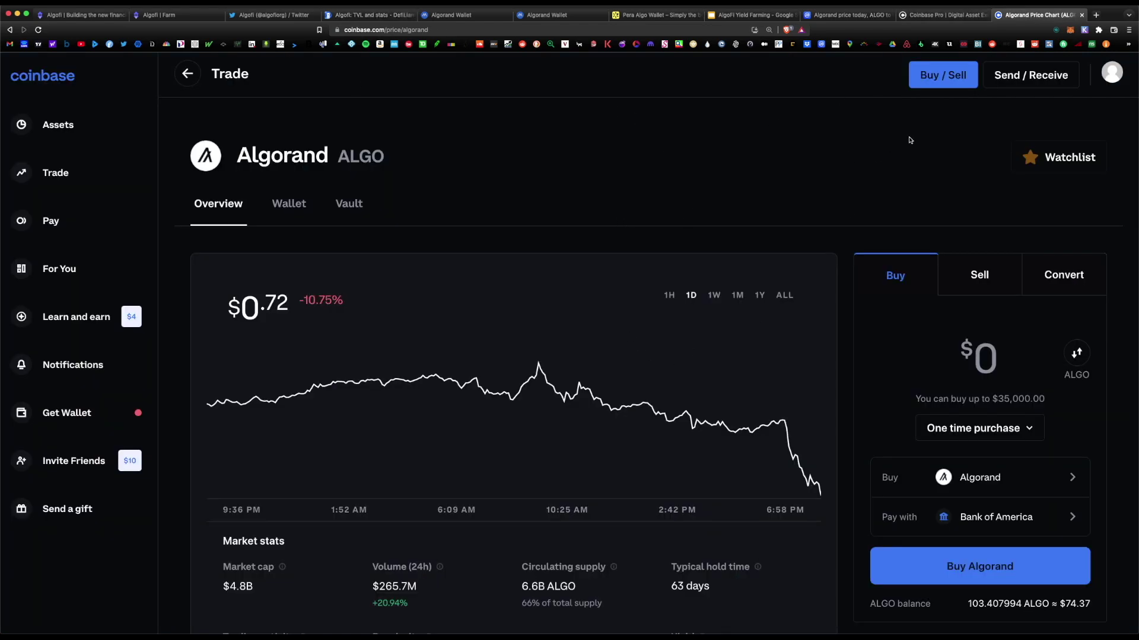
left_click(1042, 77)
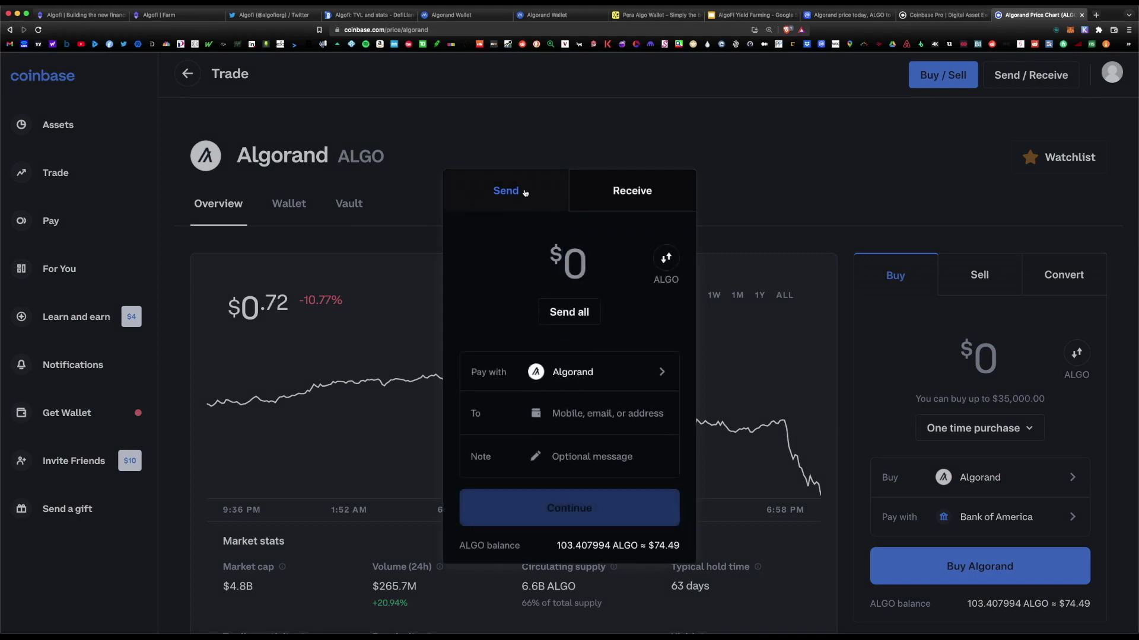
left_click(664, 258)
left_click(526, 267)
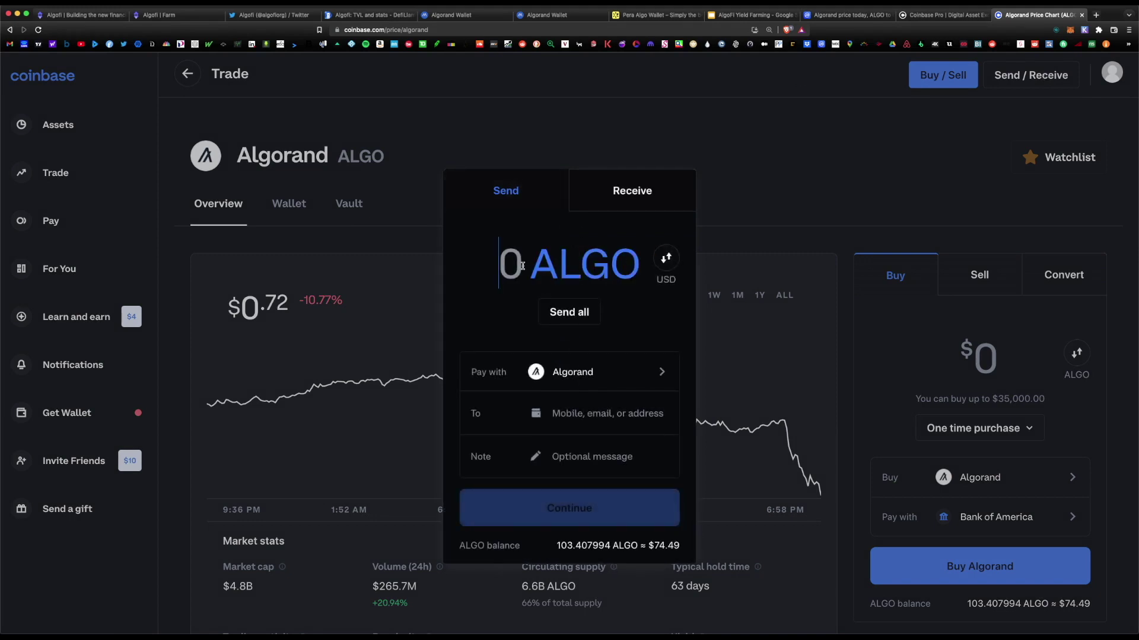
type("10")
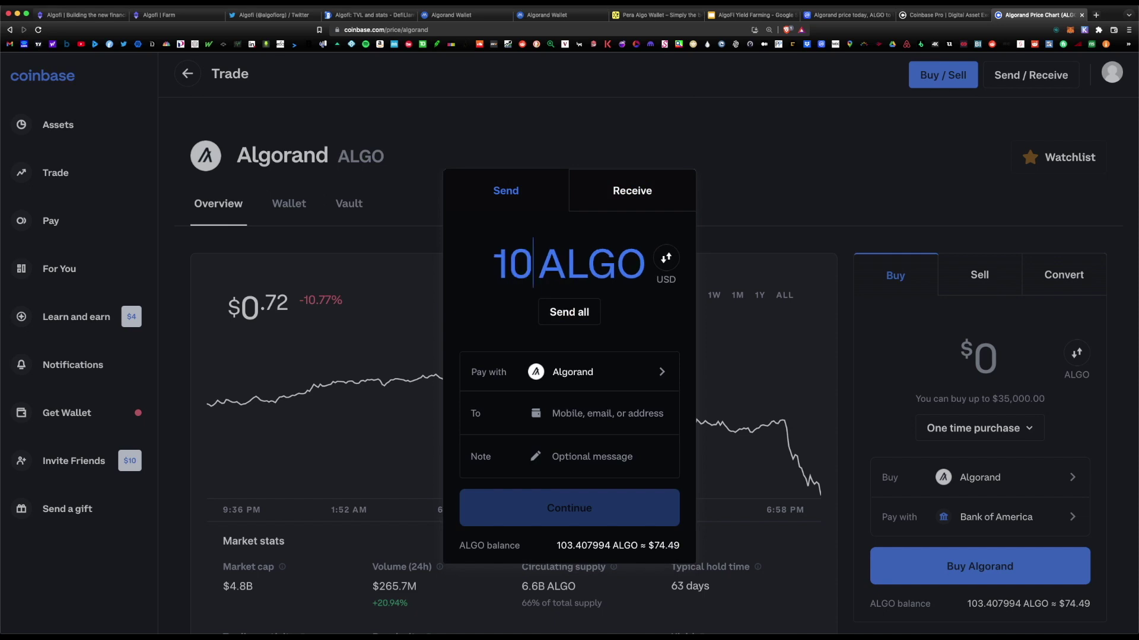
Step: On Coinbase Pro, start an ALGO withdrawal from the Default Portfolio, ready for the destination address
key("ctrl+shift+Tab")
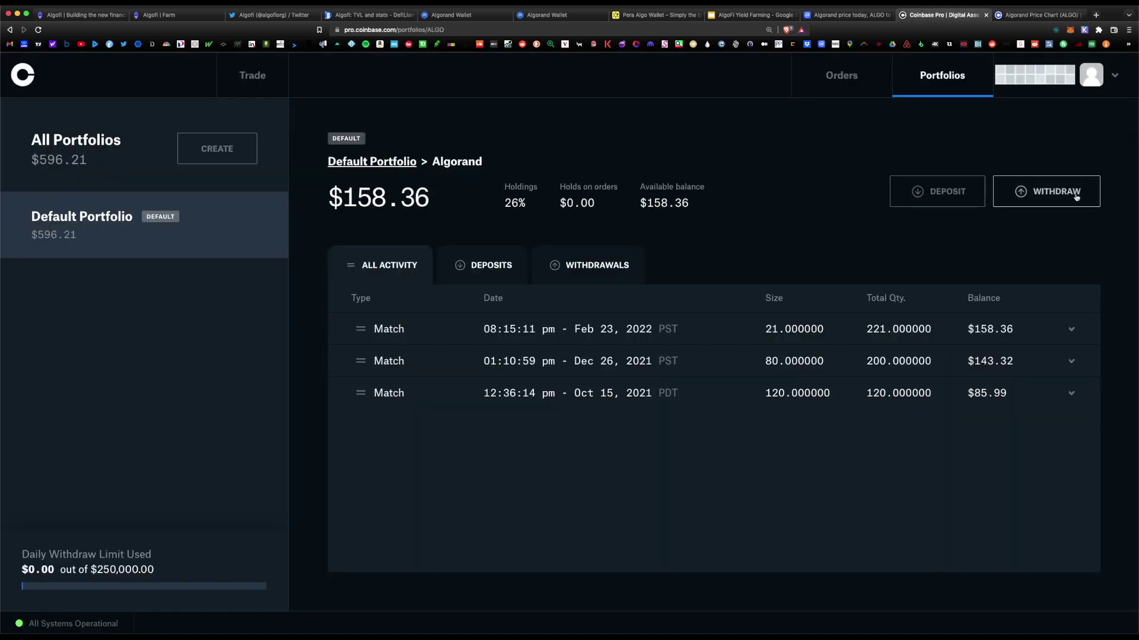
left_click(1037, 191)
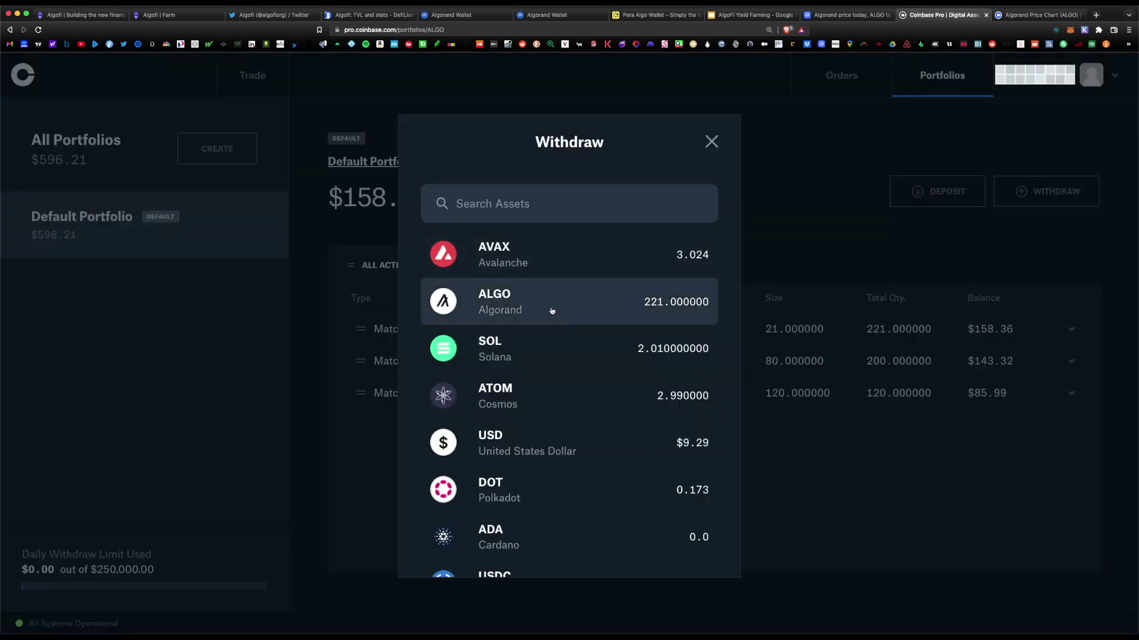
left_click(551, 311)
left_click(635, 237)
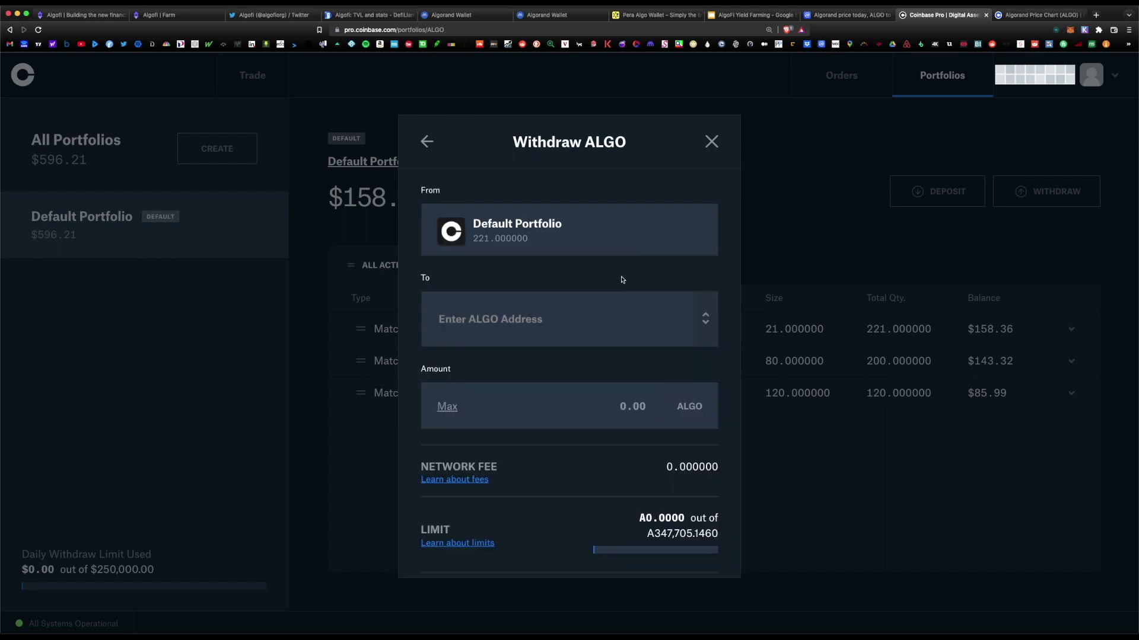
left_click(483, 319)
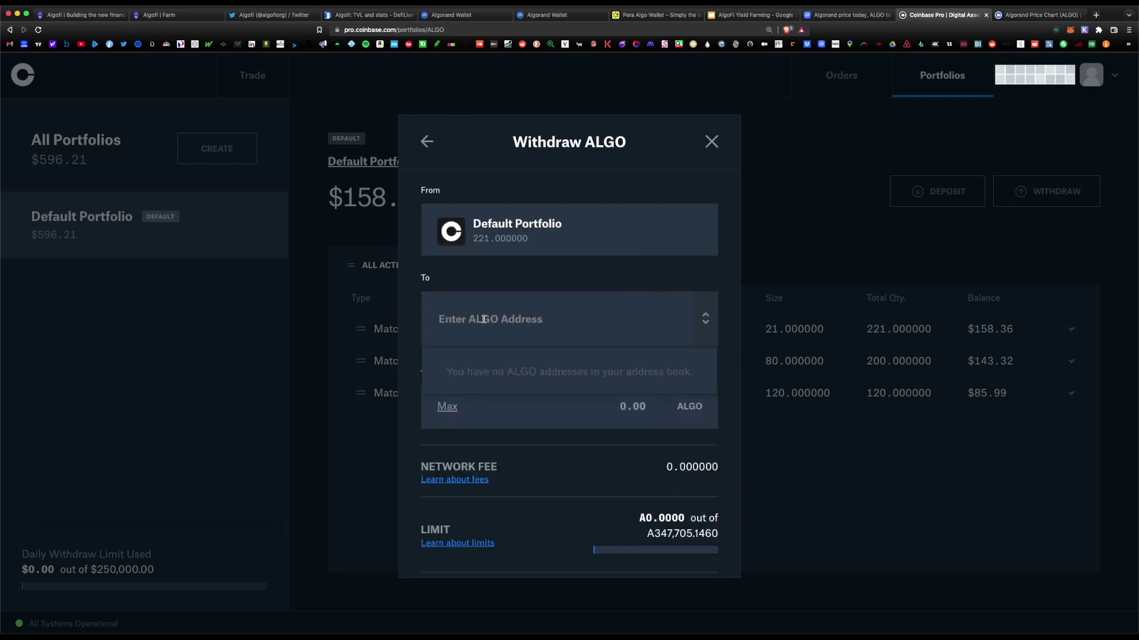
Step: Close the duplicate Algorand Wallet tab and copy the MyAlgo wallet's receiving address
left_click(603, 15)
left_click(478, 13)
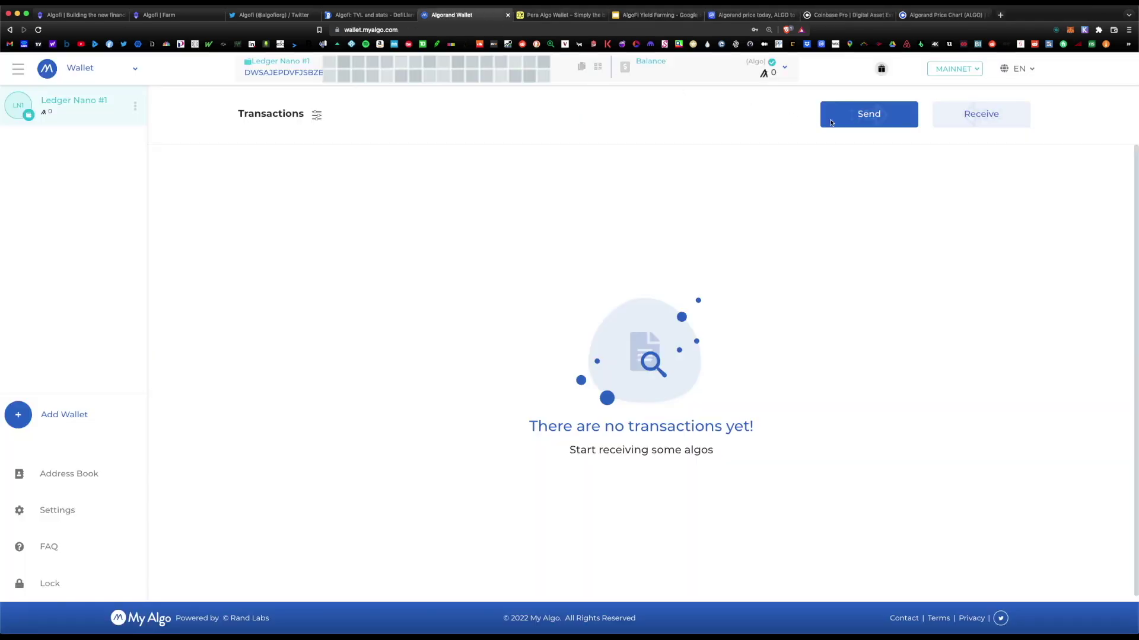
left_click(980, 114)
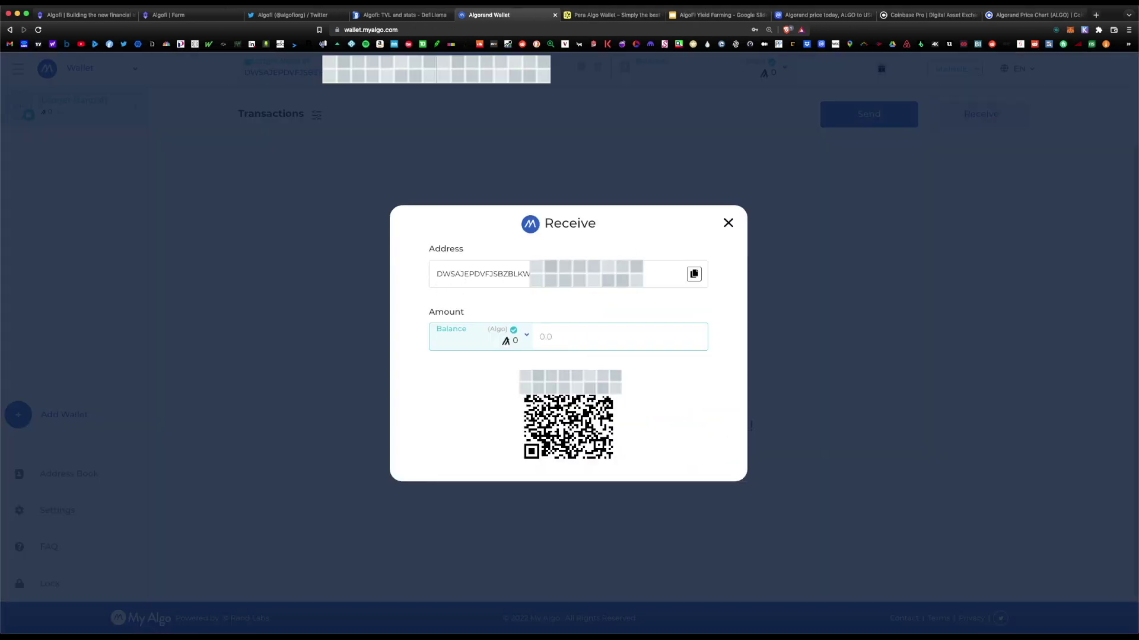
left_click(695, 274)
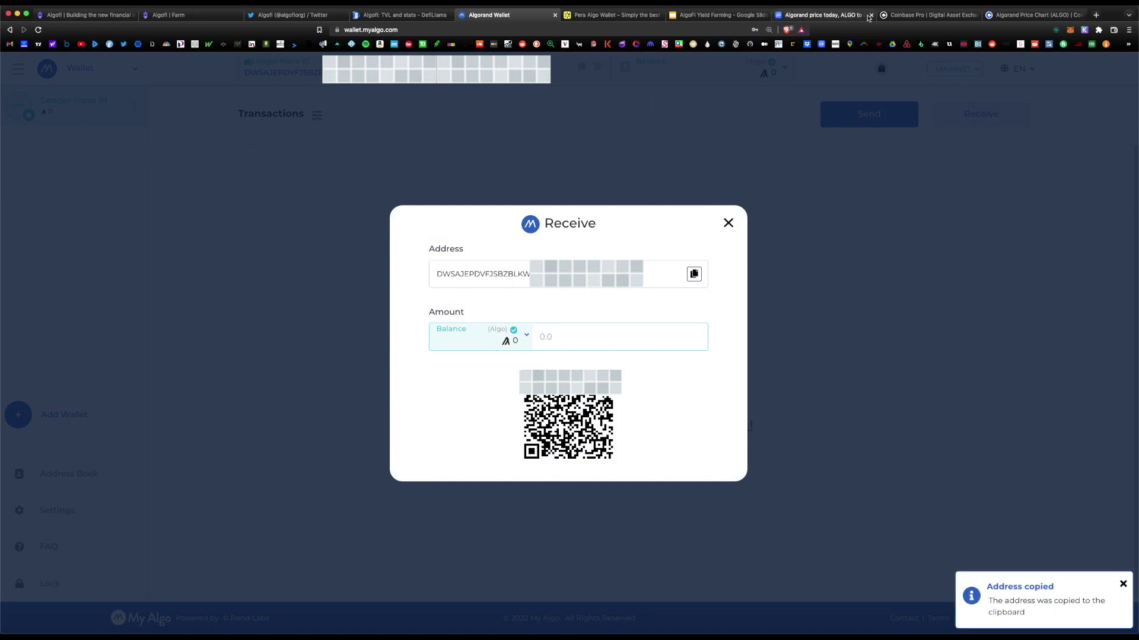
Step: Paste the wallet address as the destination of the Coinbase Pro withdrawal and set the amount to 21 ALGO
left_click(922, 18)
left_click(459, 330)
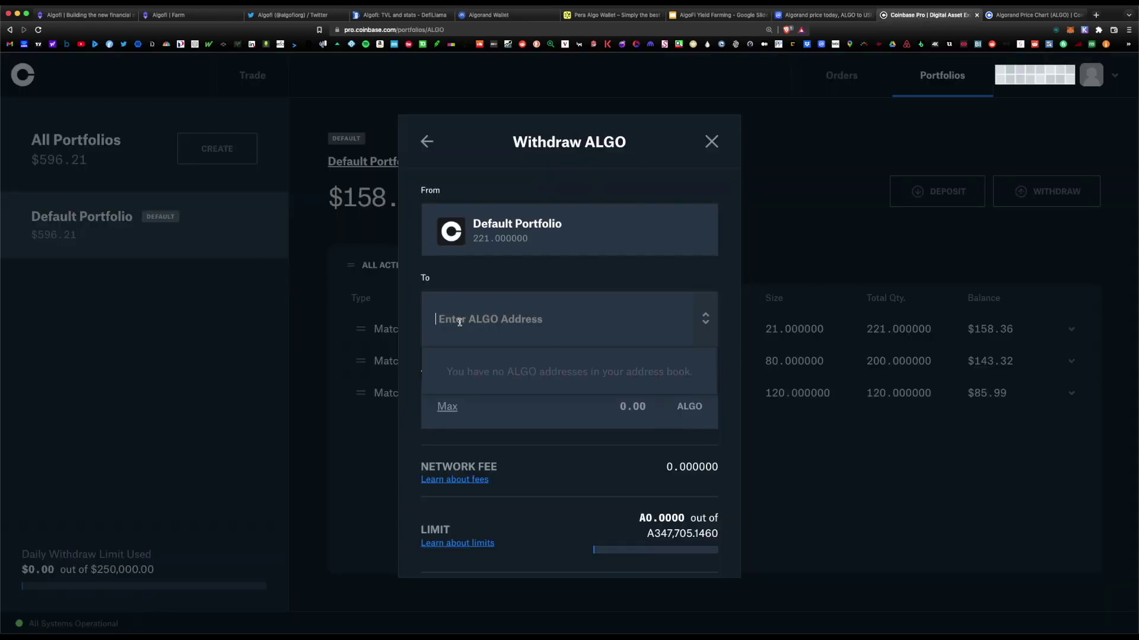
key("super+v")
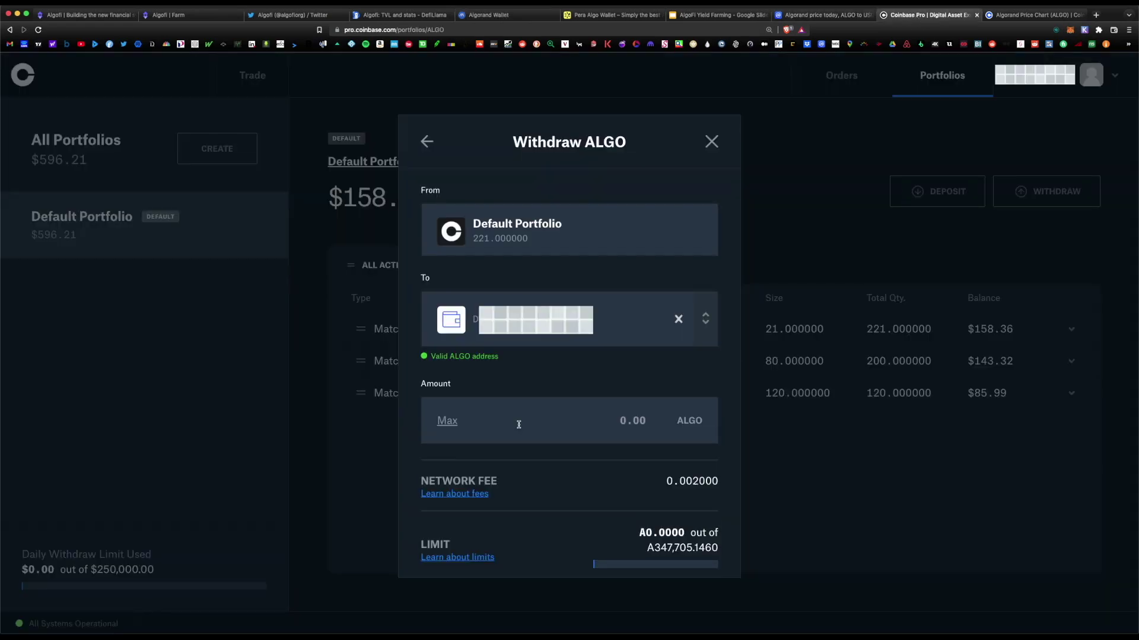
type("21")
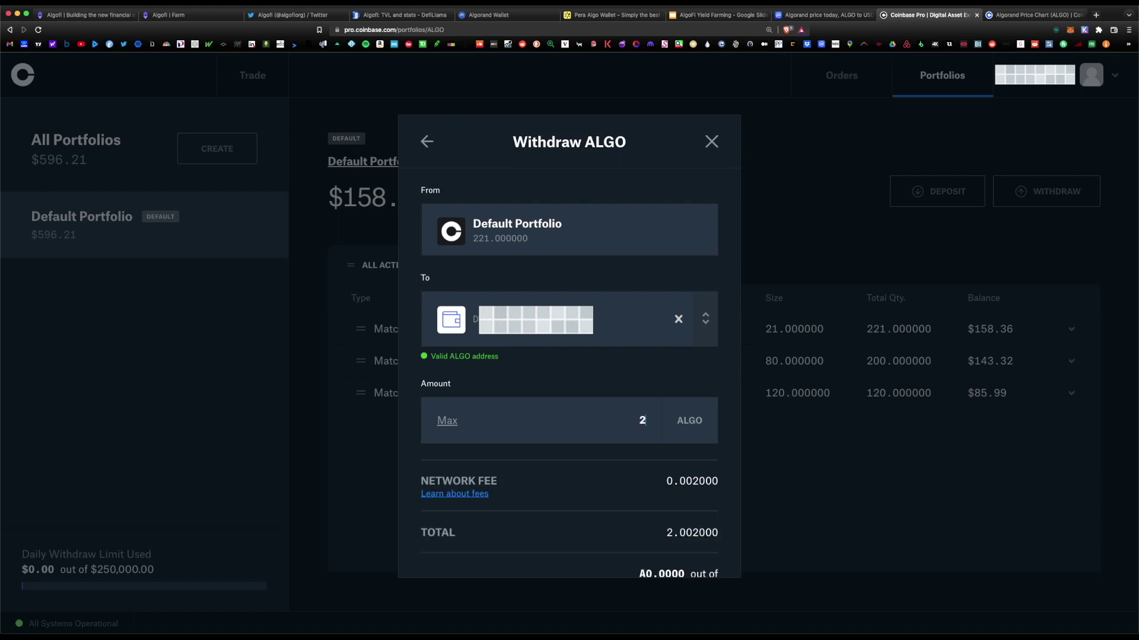
Step: Review and submit the ALGO withdrawal, dismiss the confirmation, and switch back to the MyAlgo wallet
scroll(639, 367, "down", 3)
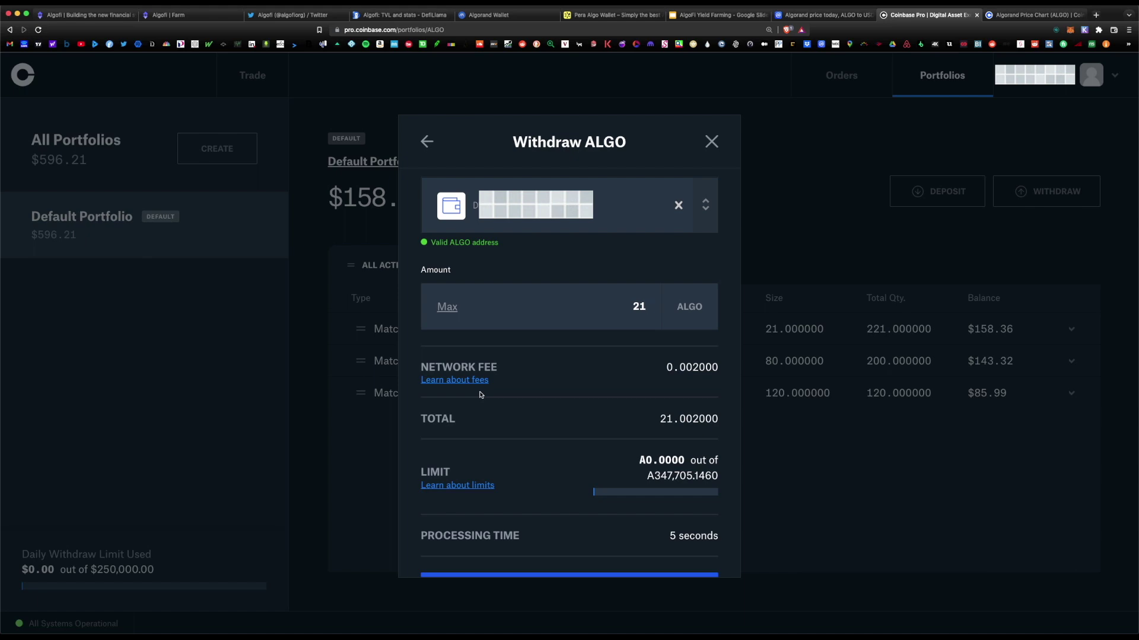
scroll(608, 340, "down", 1)
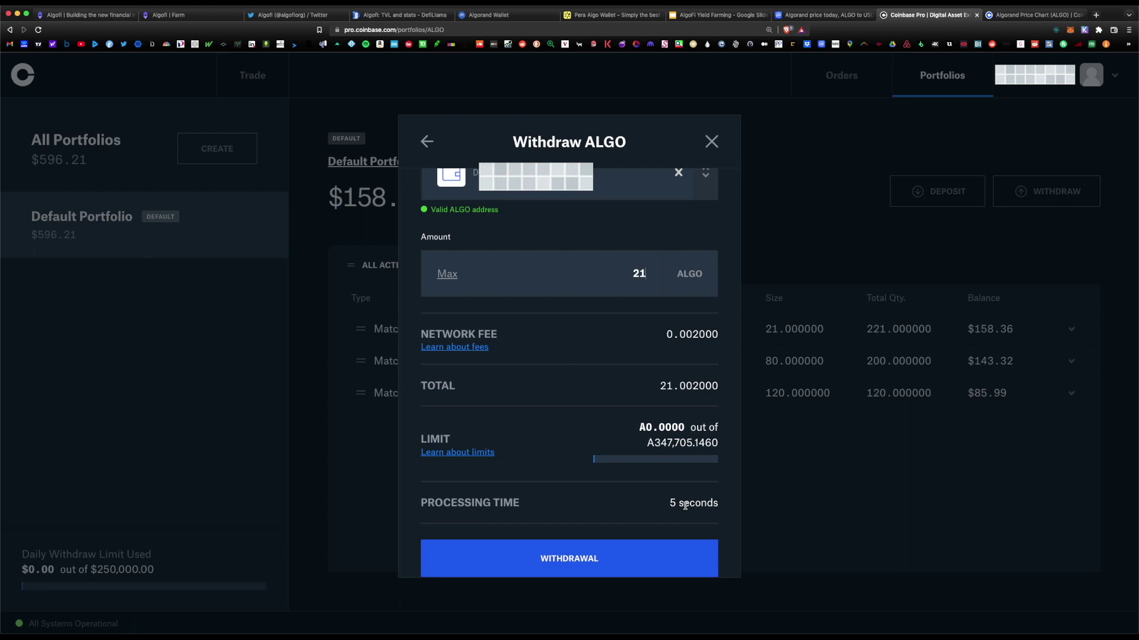
left_click(596, 554)
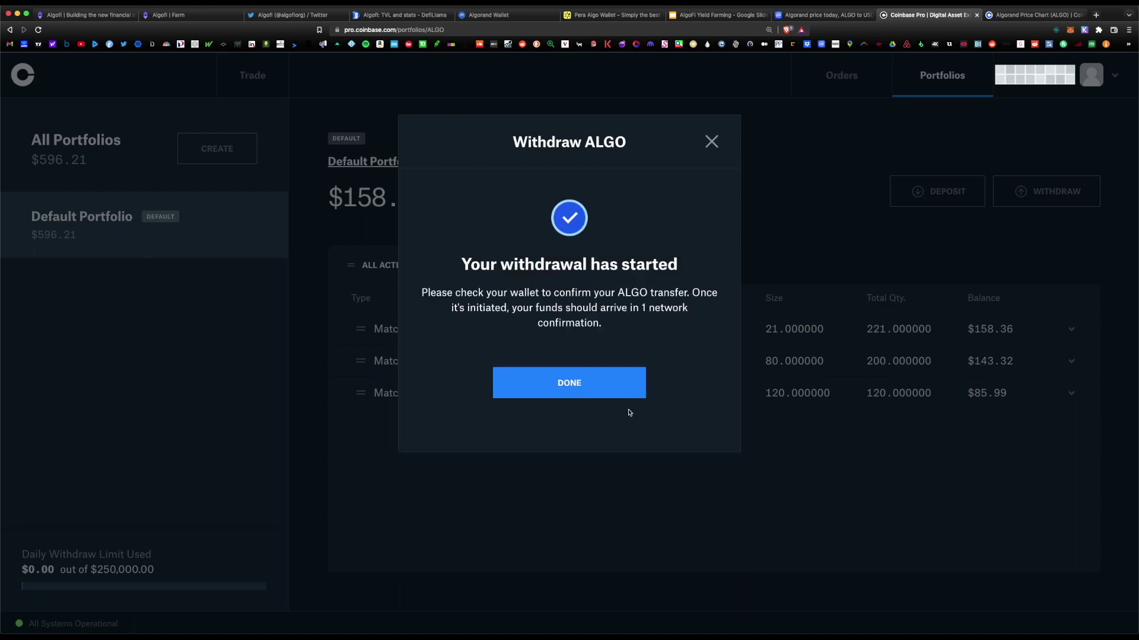
left_click(611, 396)
left_click(501, 16)
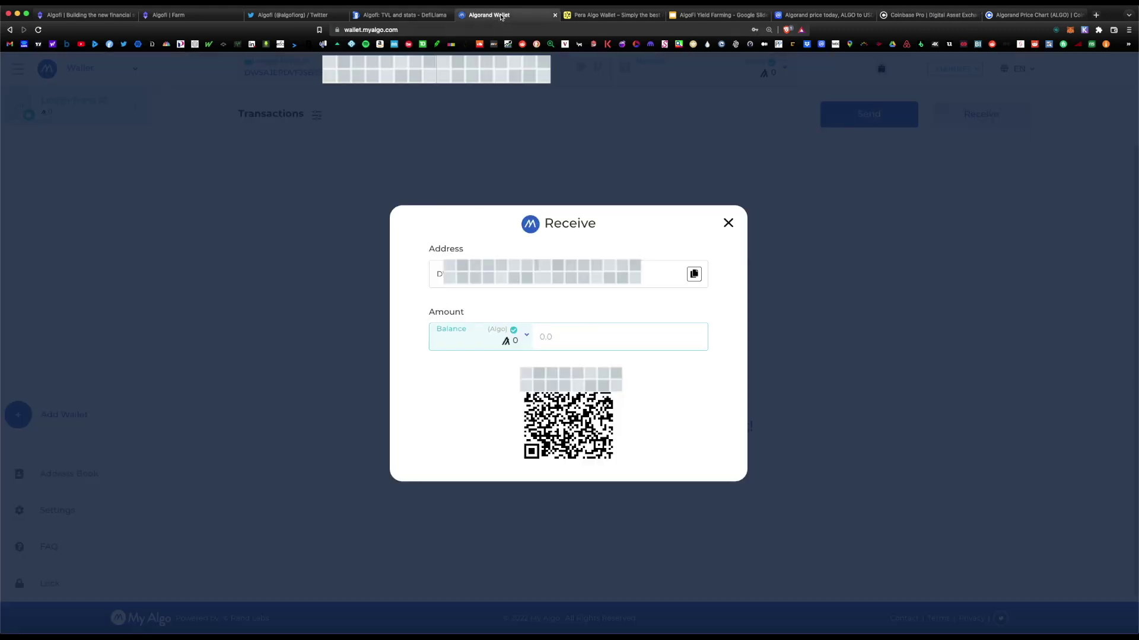
Step: Close the MyAlgo receive dialog and highlight the instruction to connect MyAlgo to the AlgoFi website on the yield farming slide
left_click(728, 223)
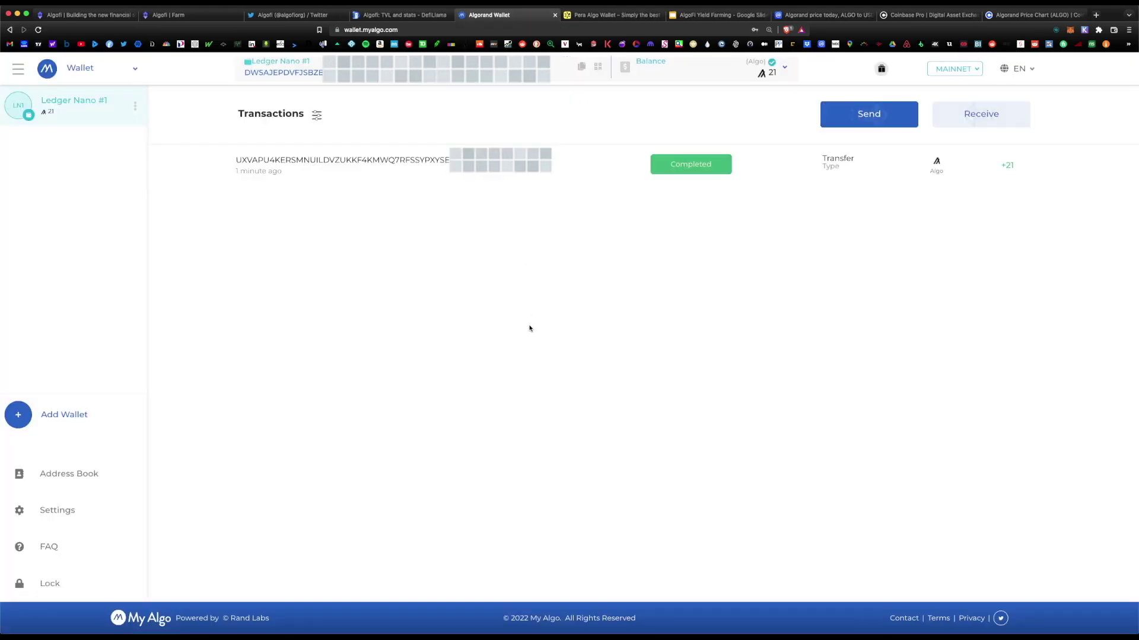
left_click(740, 10)
left_click_drag(296, 313, 863, 309)
Step: Look through the Algofi homepage, including its audits, core contributors, investors and contact links
left_click(97, 14)
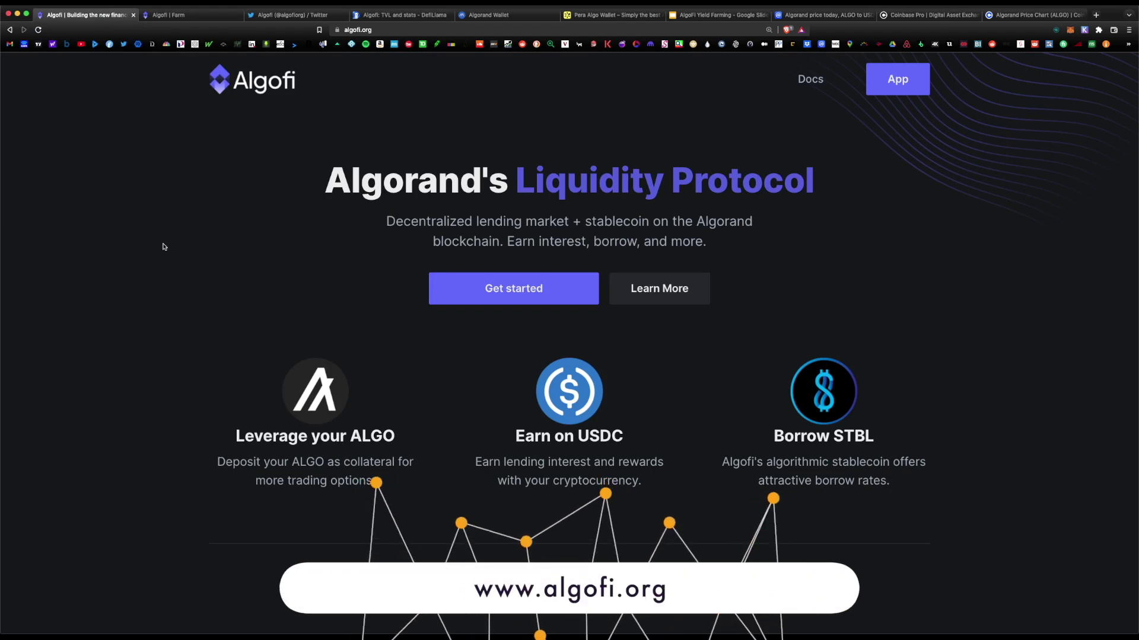
scroll(165, 247, "down", 4)
scroll(164, 247, "up", 4)
scroll(164, 247, "down", 6)
scroll(164, 247, "down", 5)
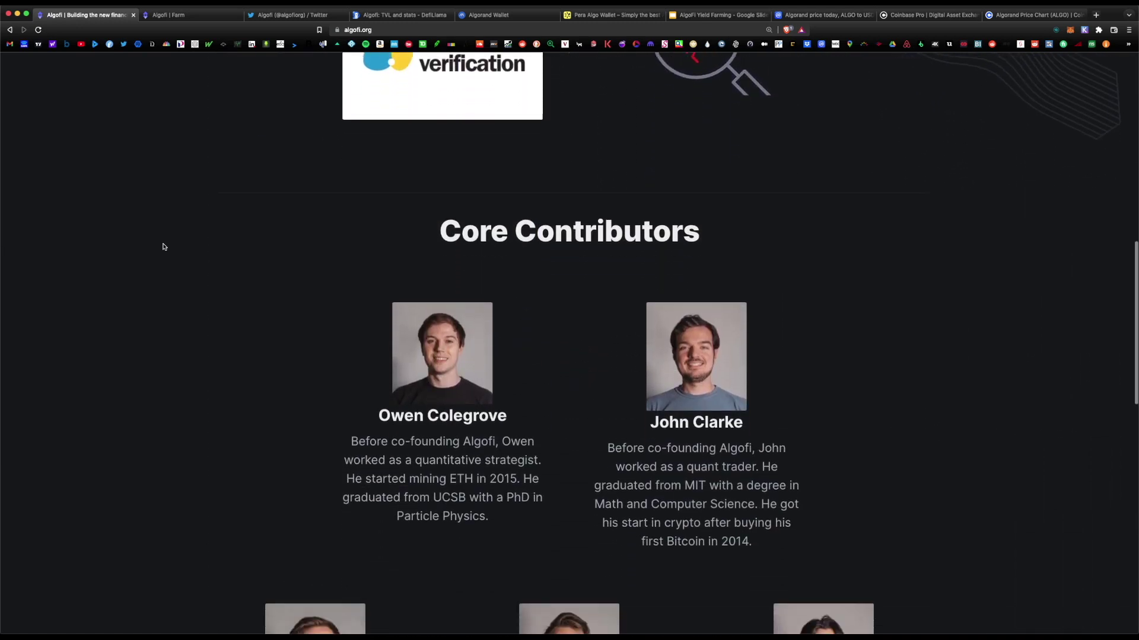
scroll(191, 323, "down", 5)
scroll(192, 322, "down", 8)
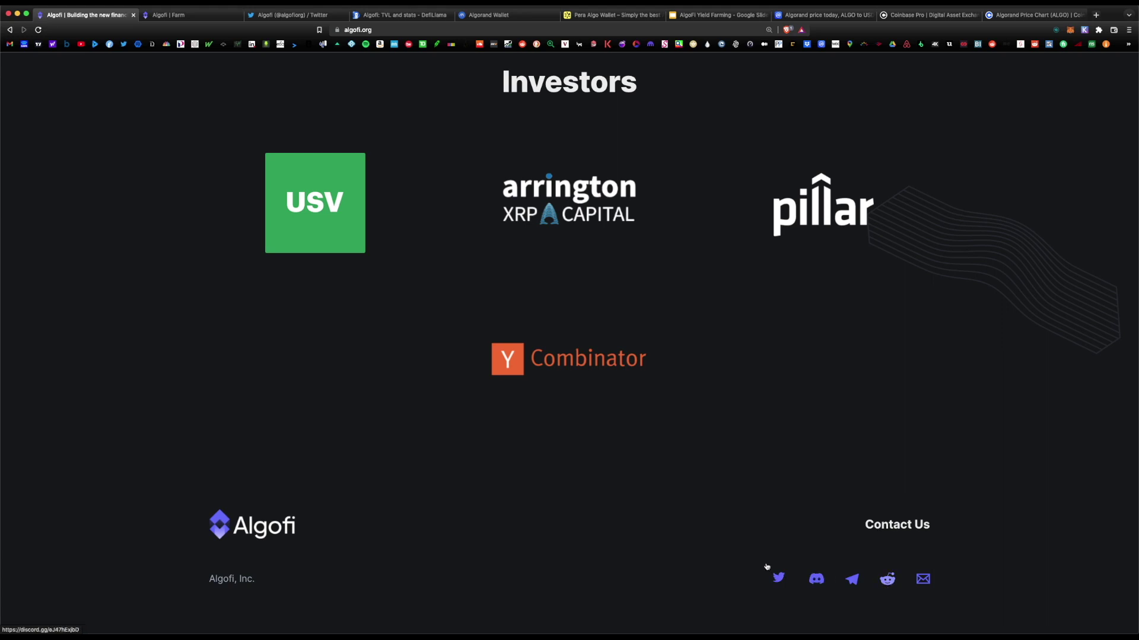
key("Home")
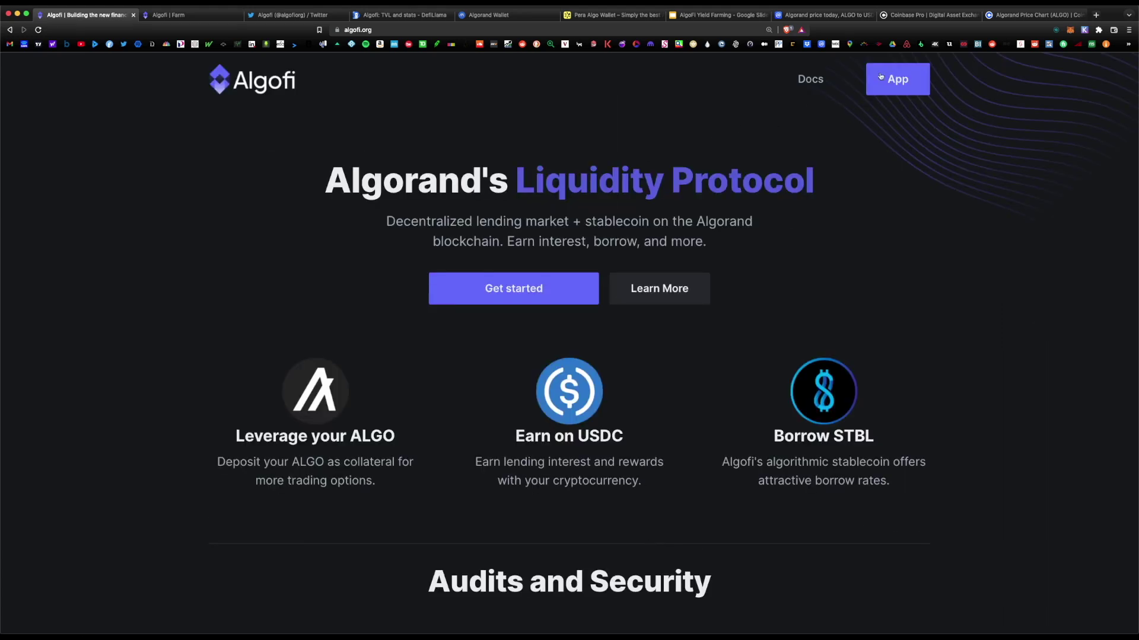
Step: Launch the Algofi app and connect the MyAlgo wallet, authorising the connection with the wallet password
left_click(901, 79)
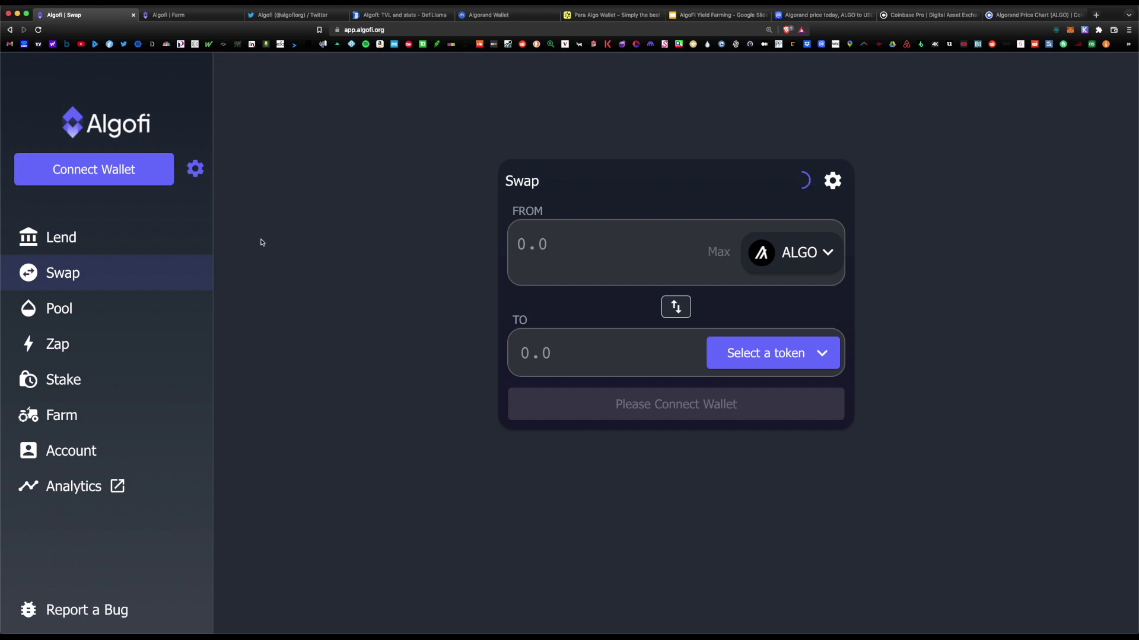
left_click(108, 171)
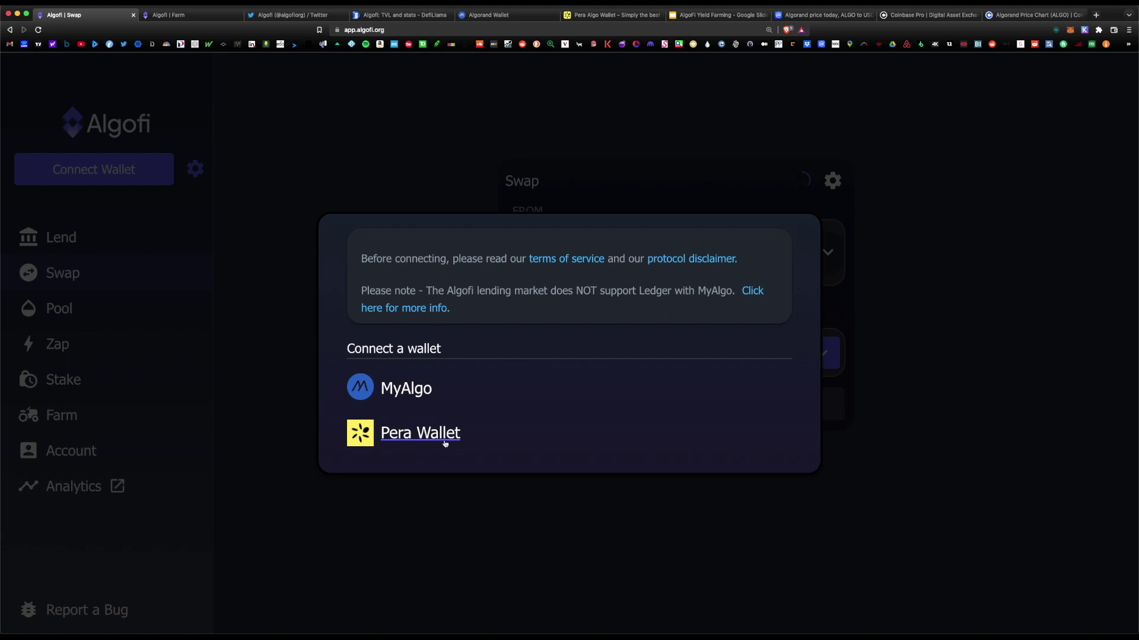
left_click(424, 392)
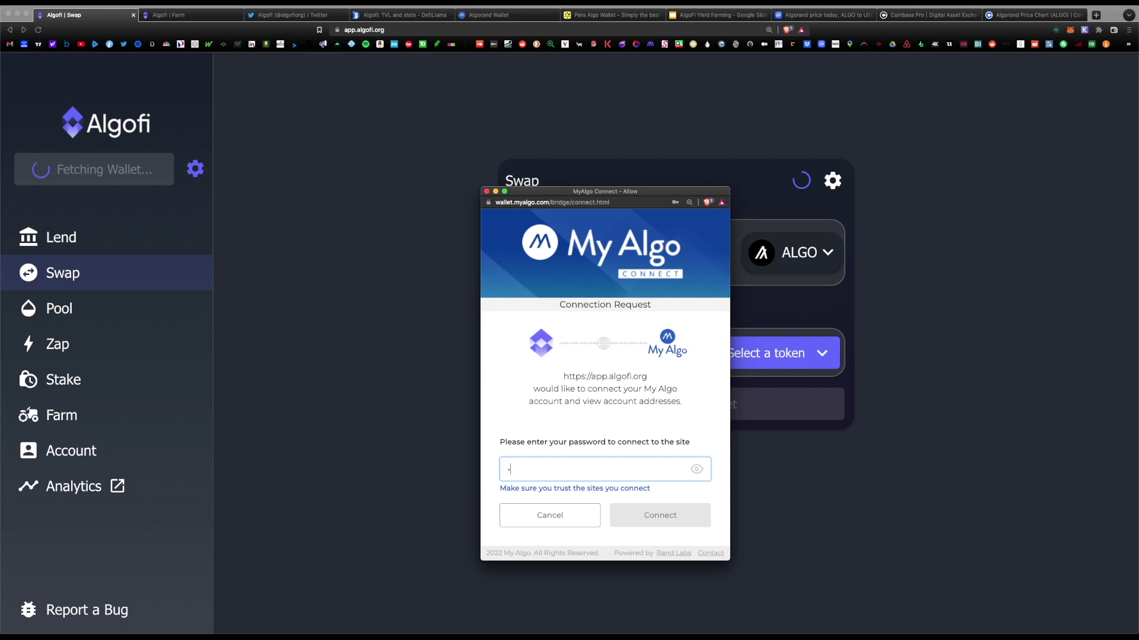
left_click(660, 515)
left_click(662, 535)
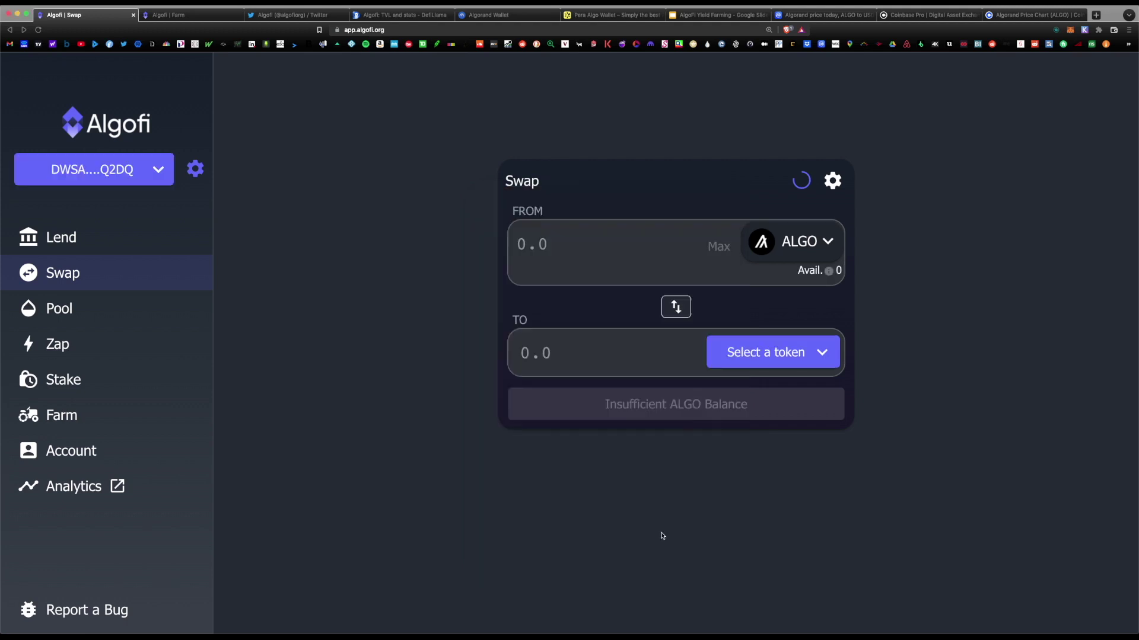
Step: Highlight the instructions for swapping ALGO to USDC and ALGO to STBL on the AlgoFi Yield Farming slide
left_click(717, 15)
left_click(336, 338)
left_click_drag(297, 338, 836, 341)
left_click(462, 363)
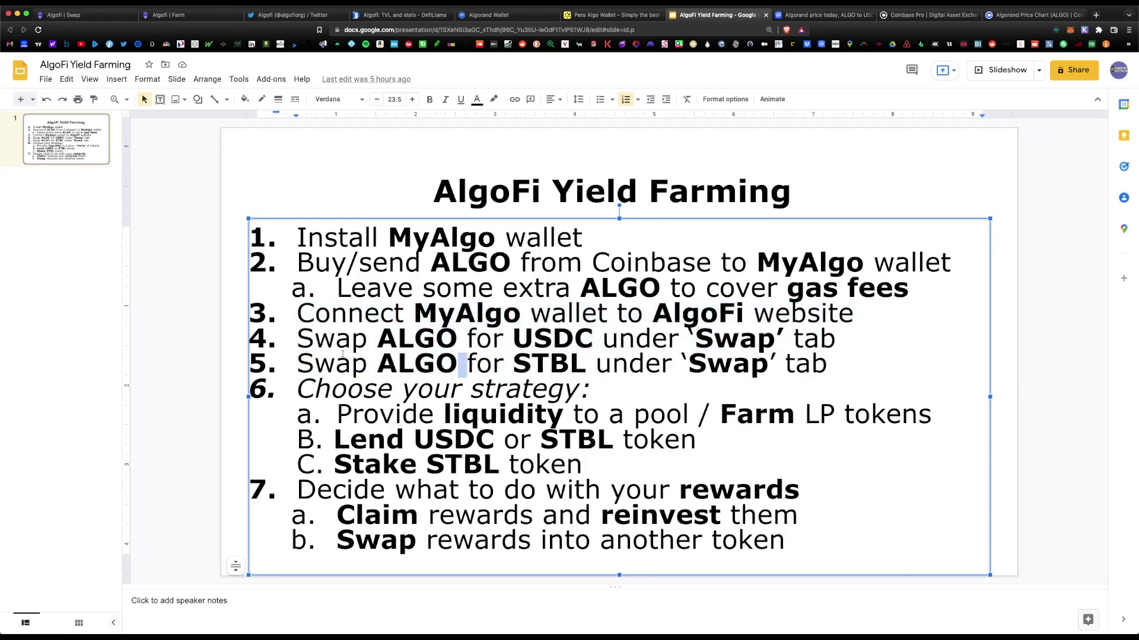
left_click_drag(294, 365, 836, 378)
Step: Swap 10 ALGO for USDC on Algofi and approve the transaction in MyAlgo
key("super+1")
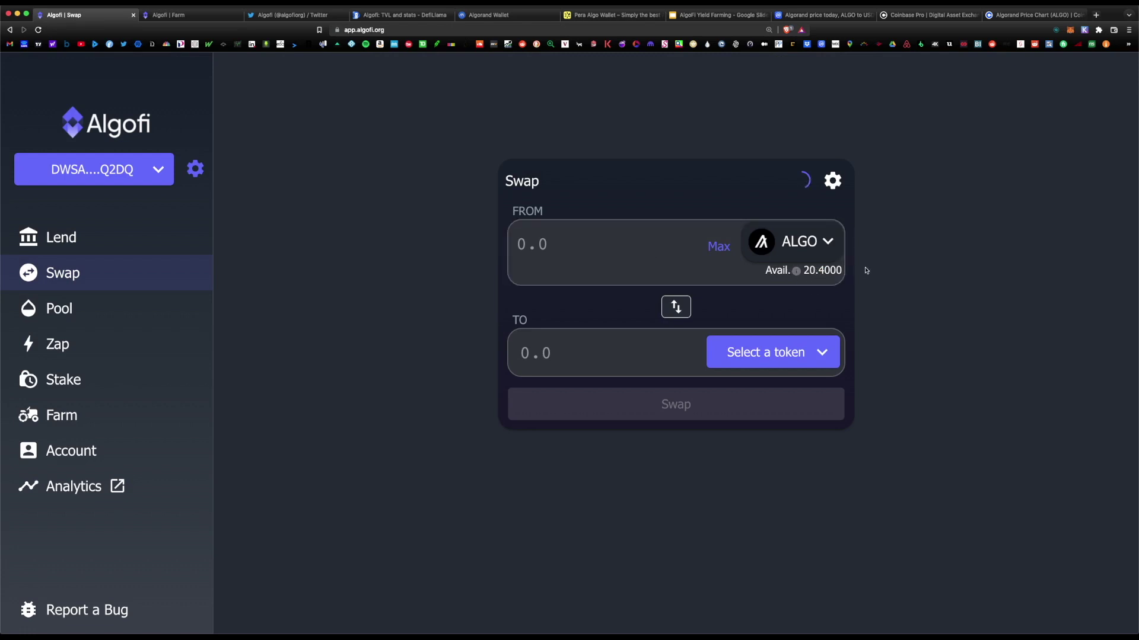
type("10")
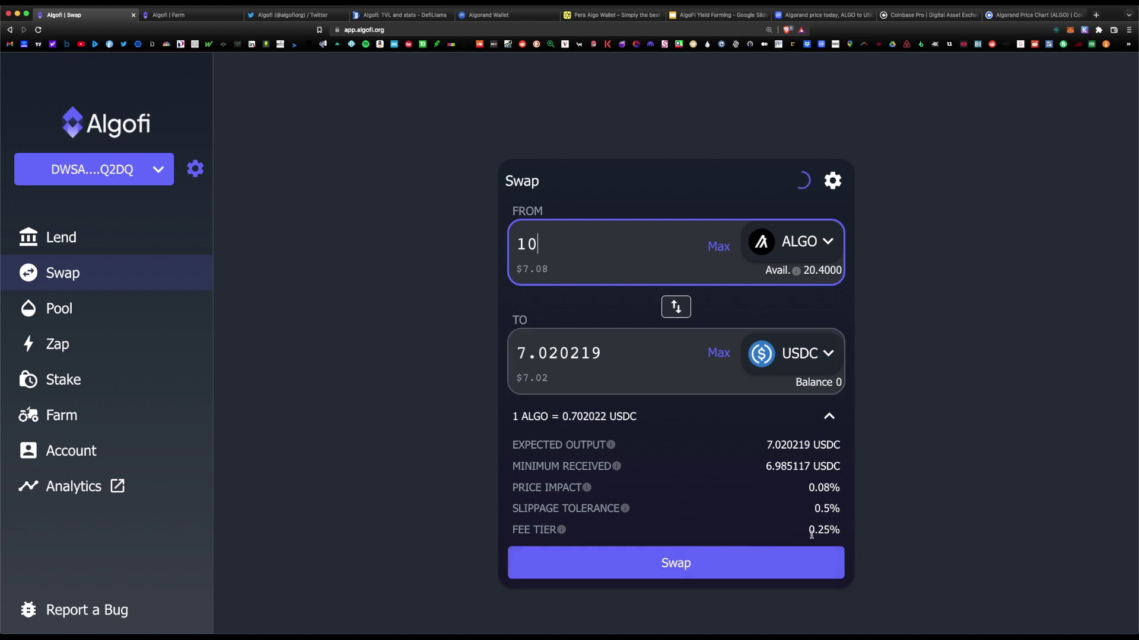
left_click(681, 564)
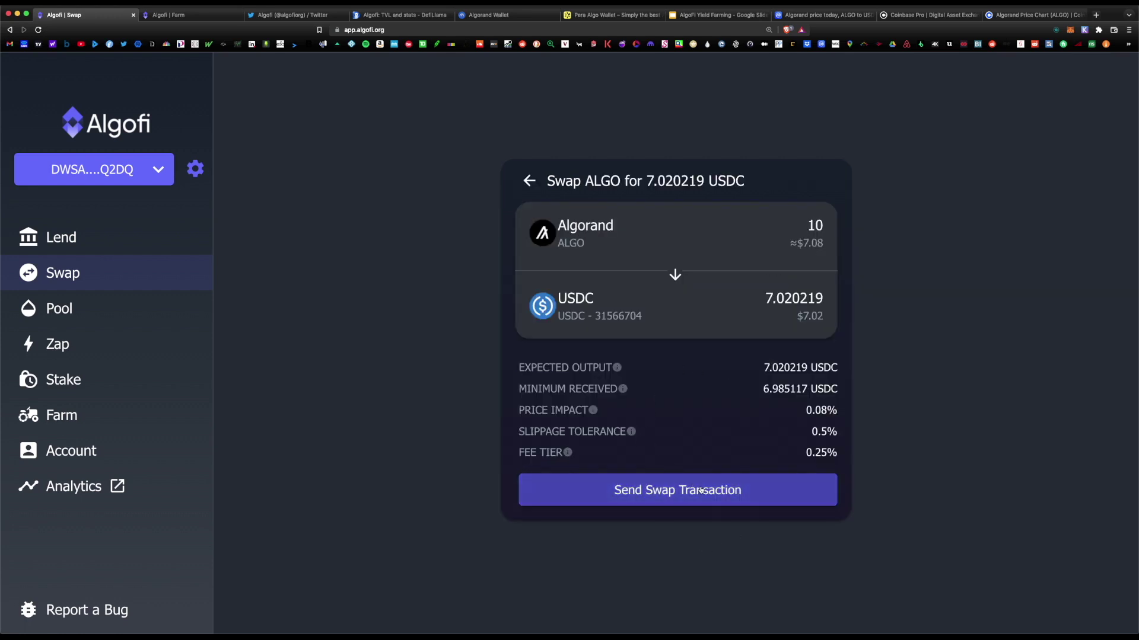
left_click(701, 491)
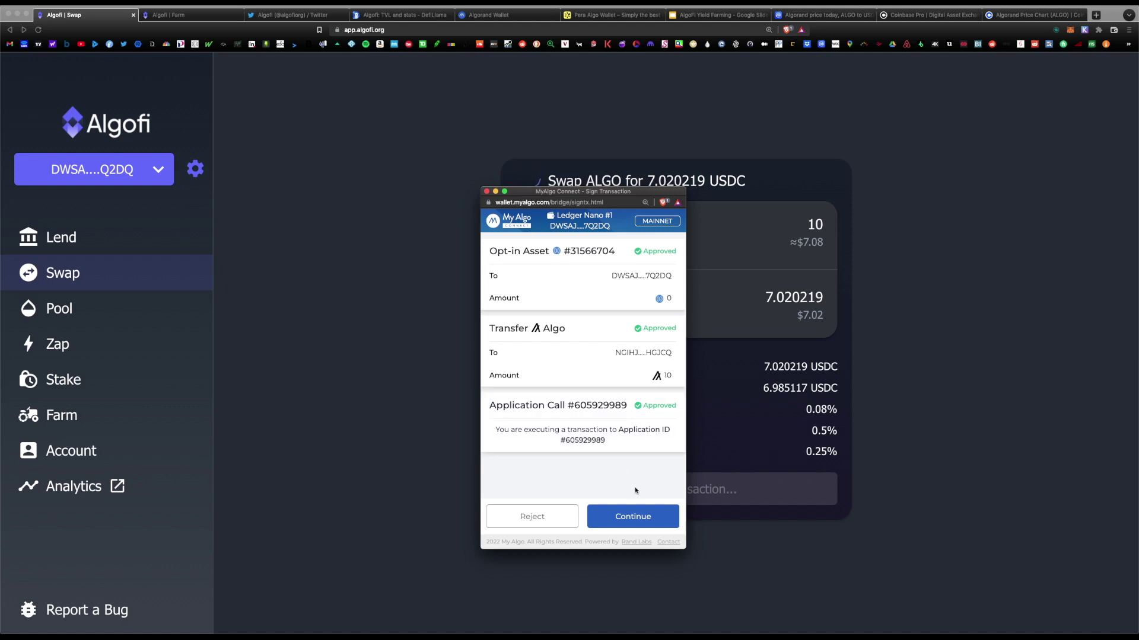
left_click(638, 516)
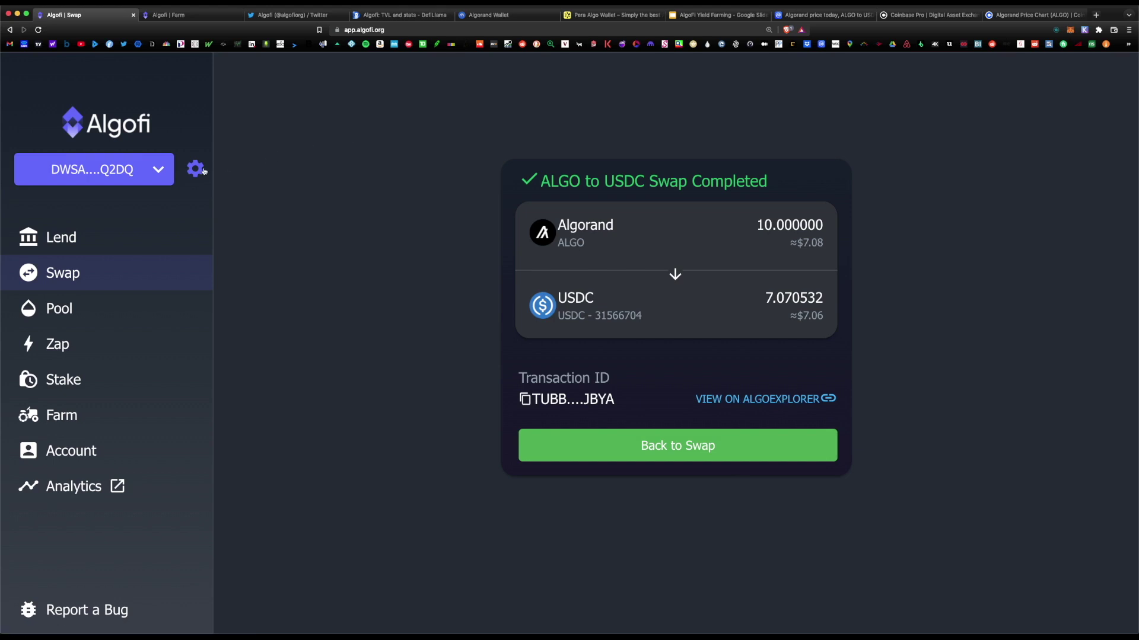
Step: Check the connected wallet's asset balances and highlight the ALGO-to-STBL swap instruction on the slide
left_click(158, 172)
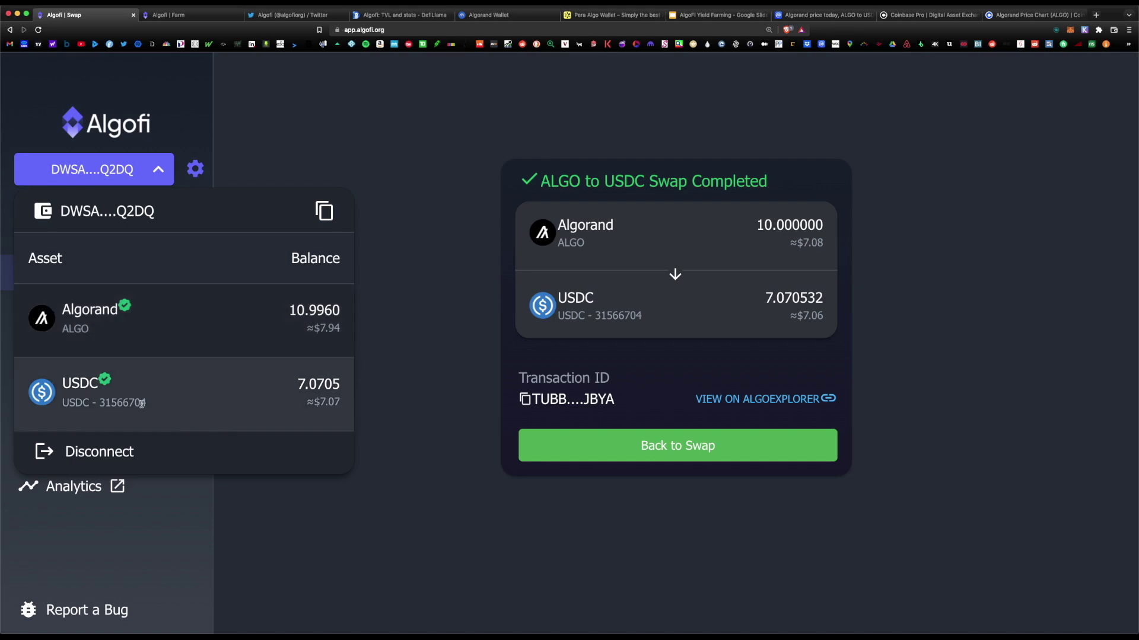
left_click(728, 13)
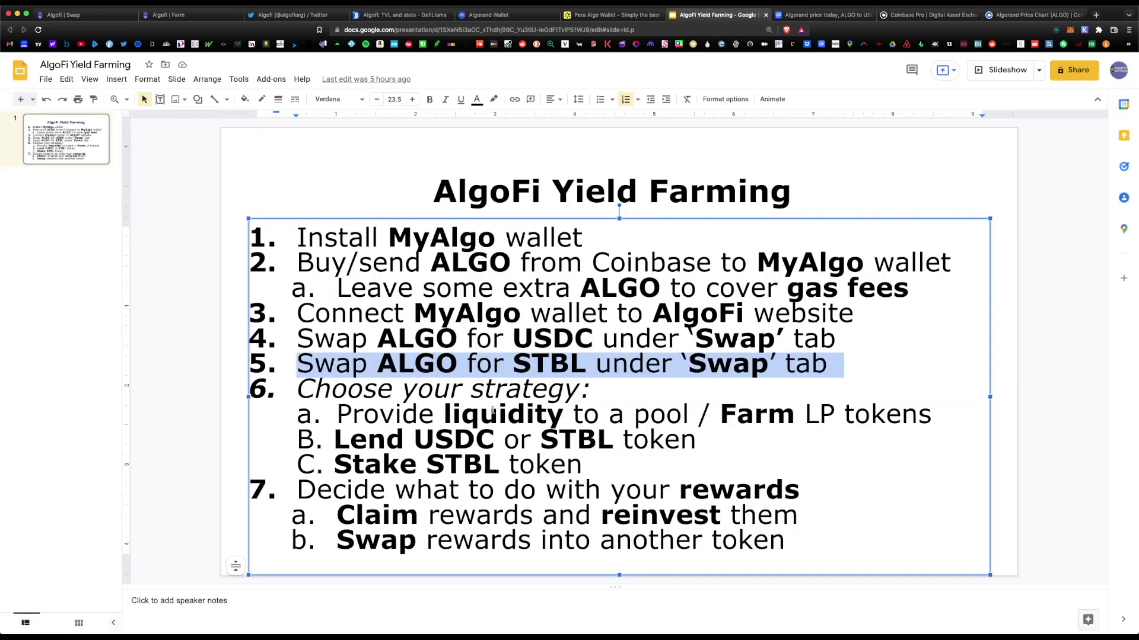
left_click(436, 363)
left_click(298, 363)
left_click_drag(298, 364, 590, 390)
Step: Swap 10 ALGO for STBL, approve the transaction in MyAlgo and return to the swap form
key("super+1")
left_click(614, 246)
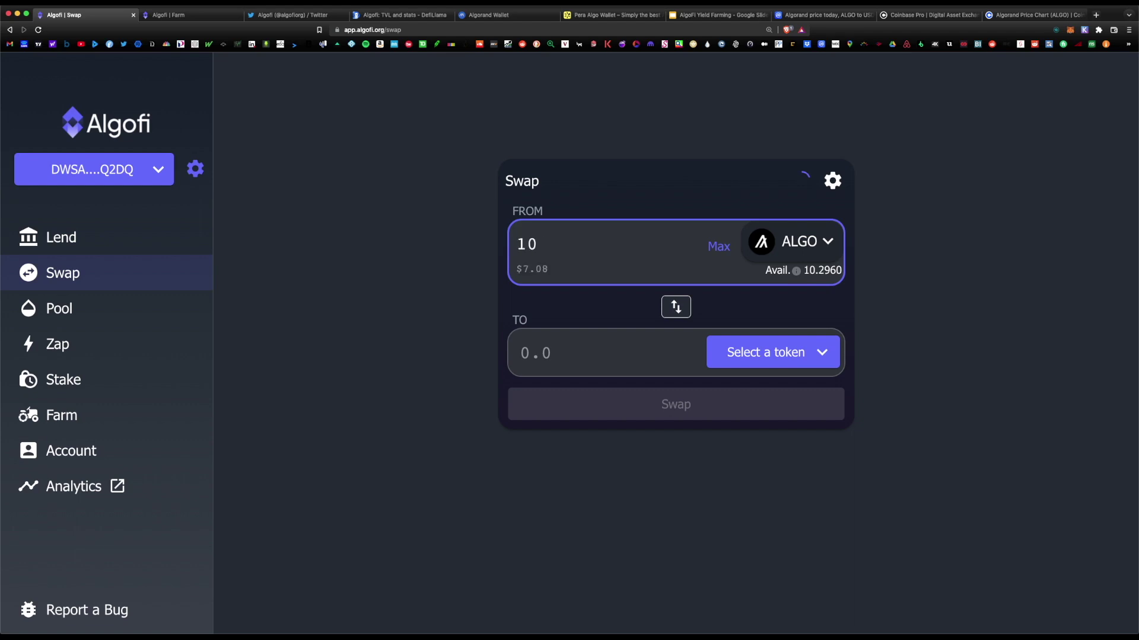
left_click(691, 350)
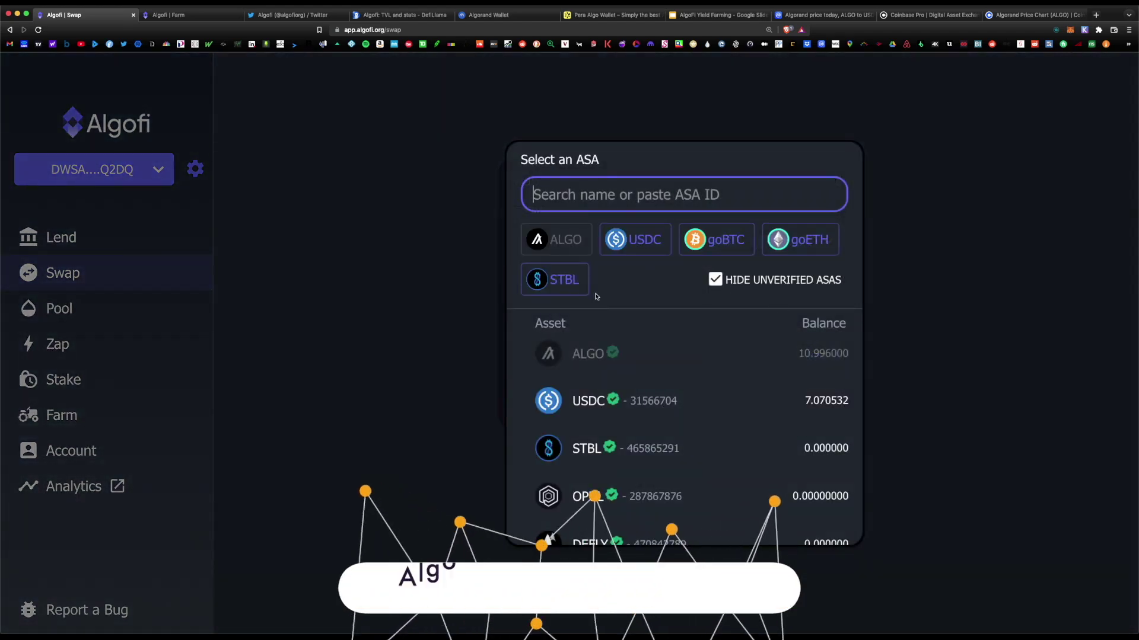
left_click(551, 284)
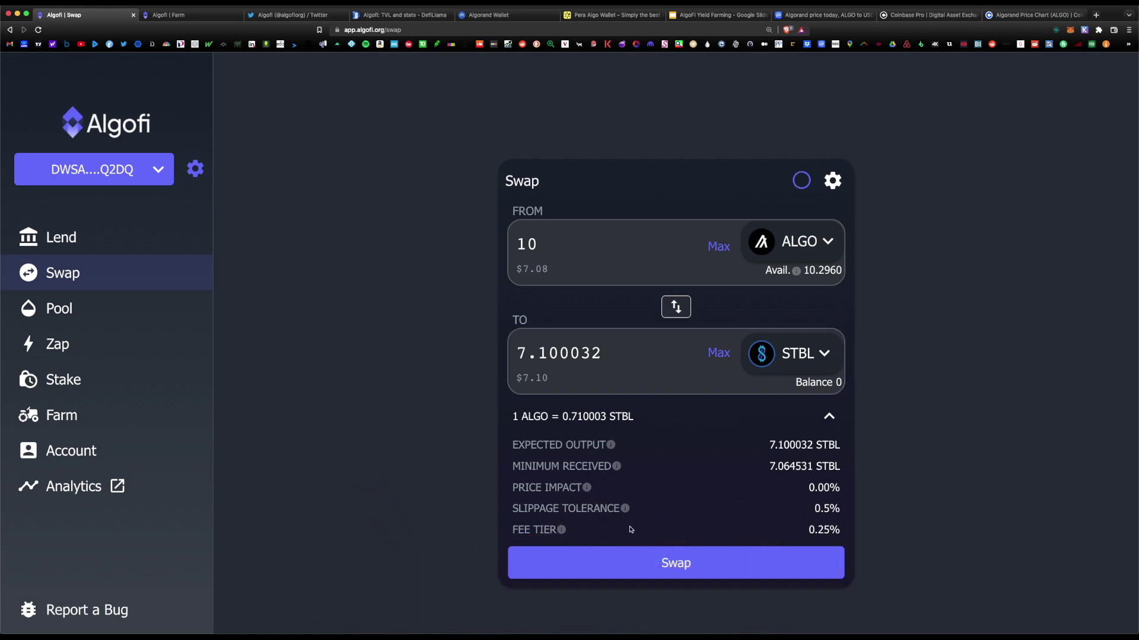
left_click(705, 562)
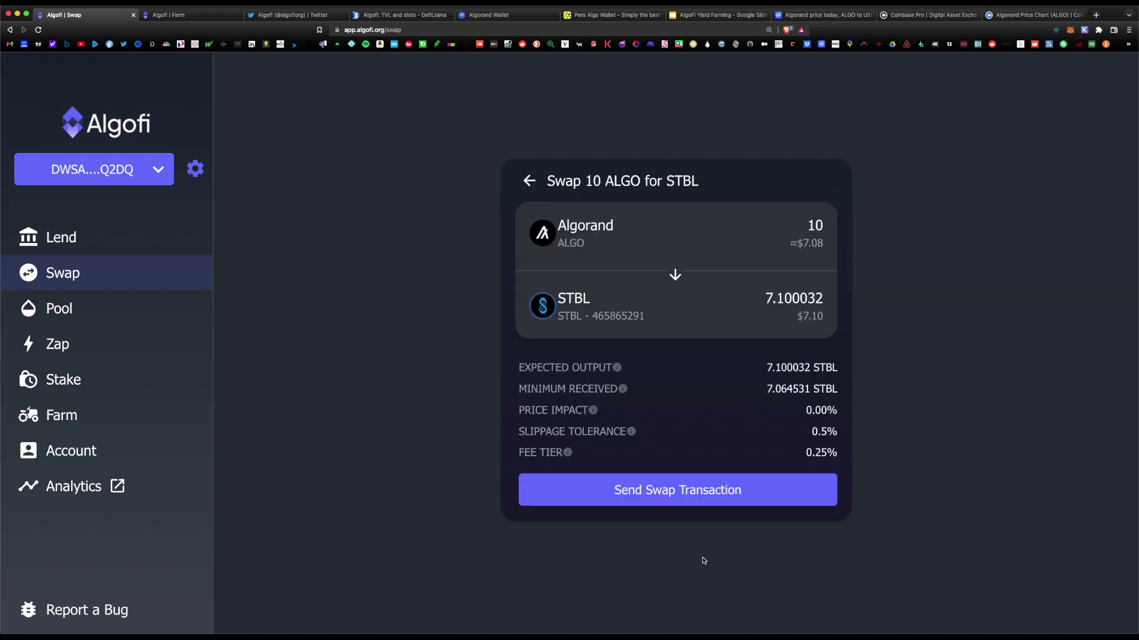
left_click(719, 488)
left_click(681, 528)
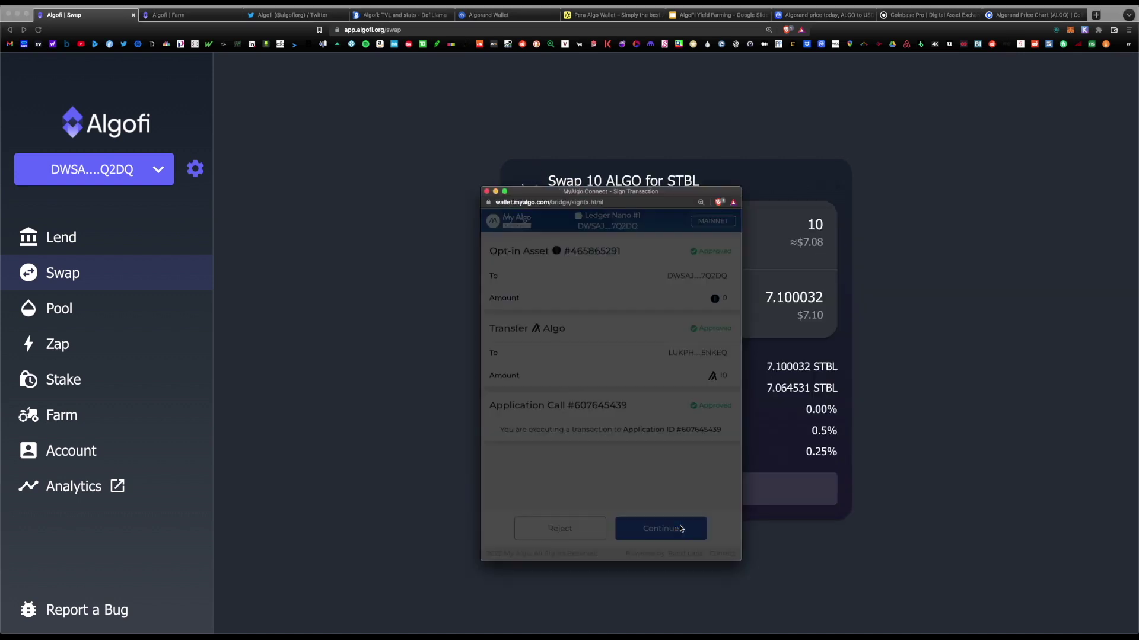
left_click(610, 487)
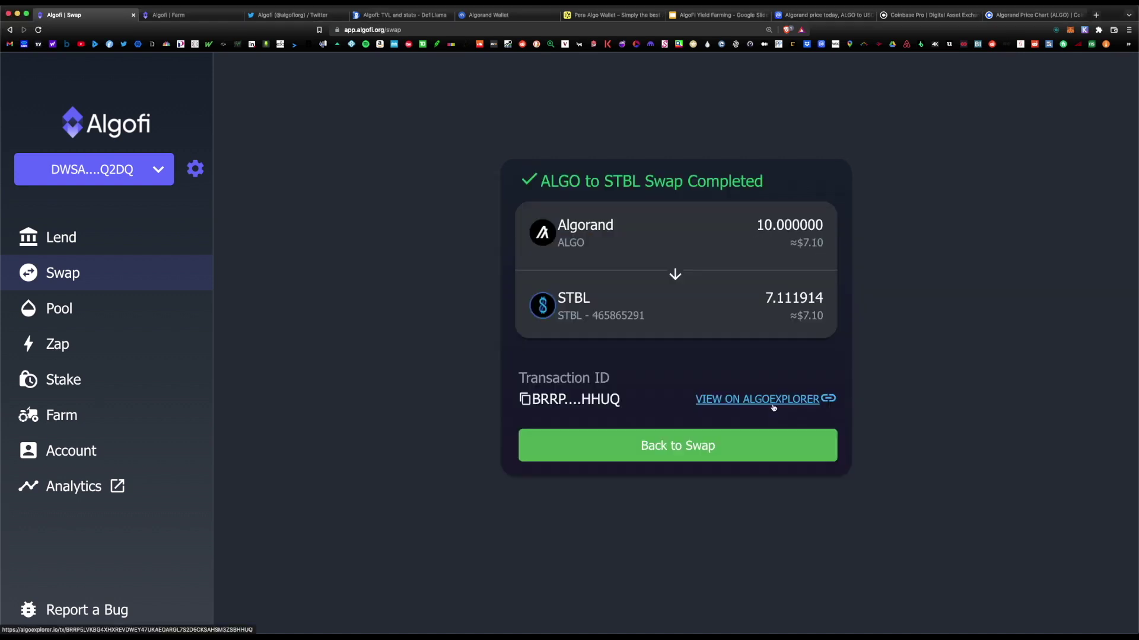
left_click(718, 460)
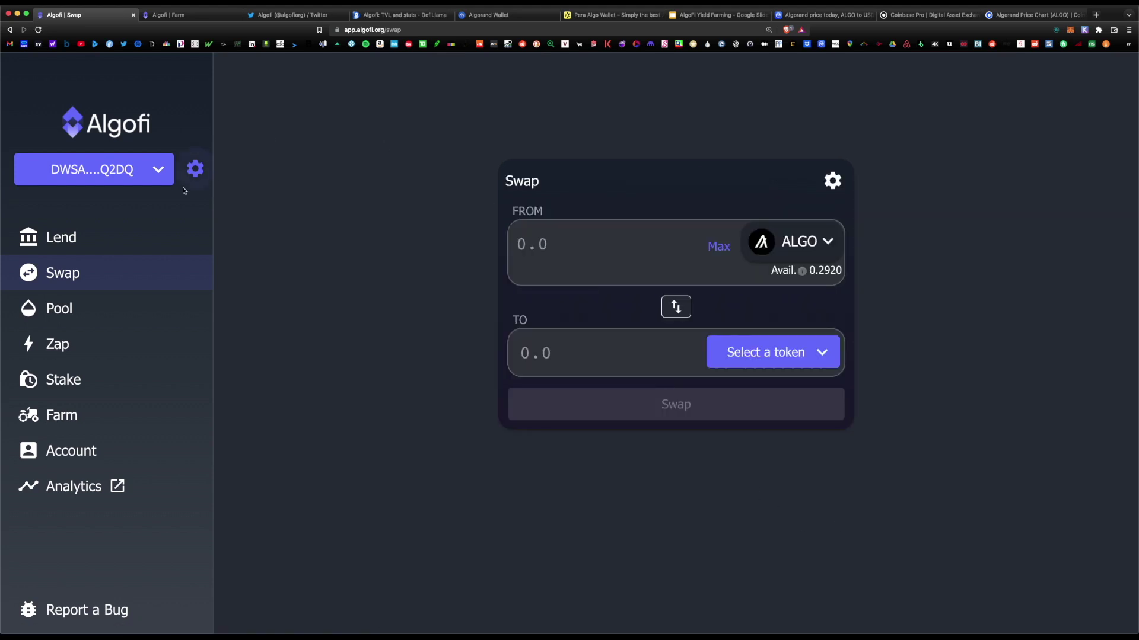
Step: Check the wallet's asset balances and highlight the liquidity/farming, lending and staking strategy options on the slide
left_click(158, 169)
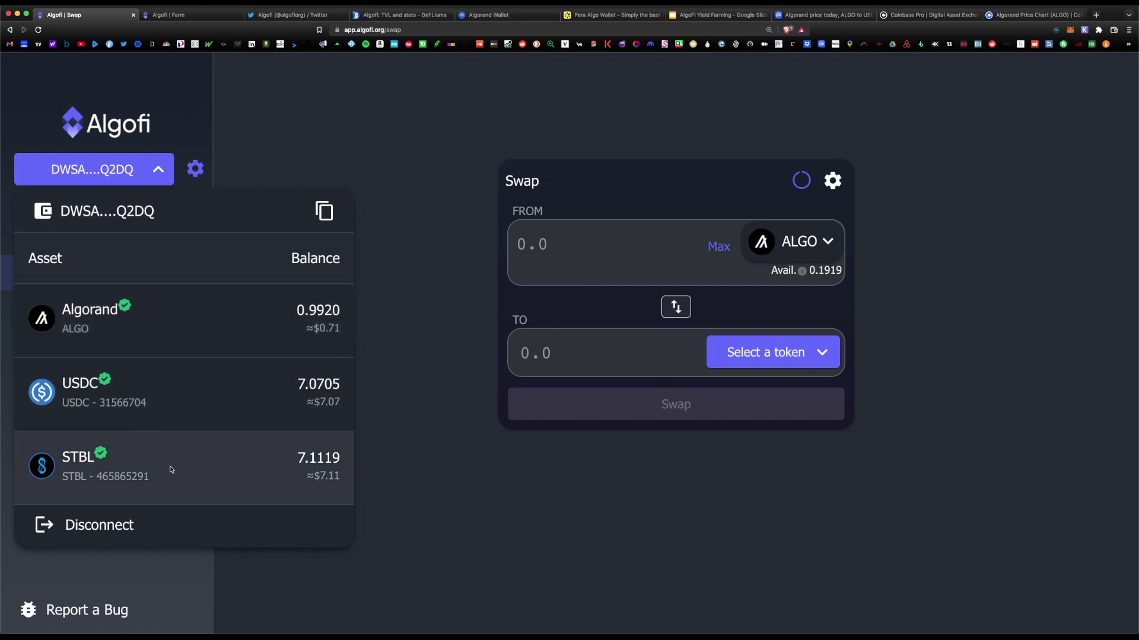
key("super+7")
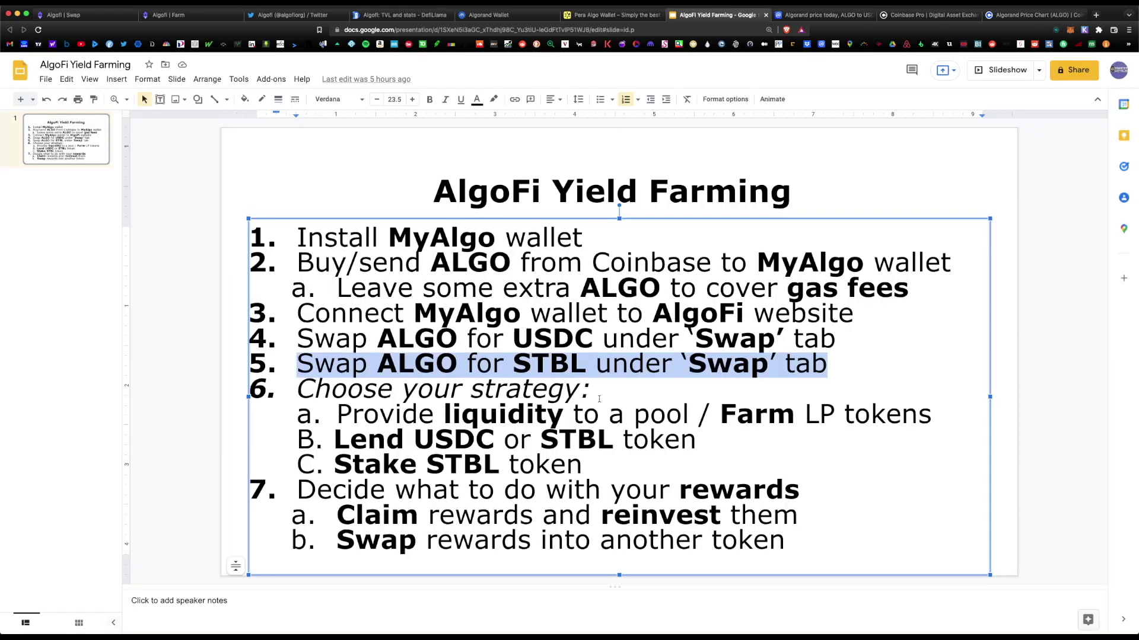
left_click(599, 399)
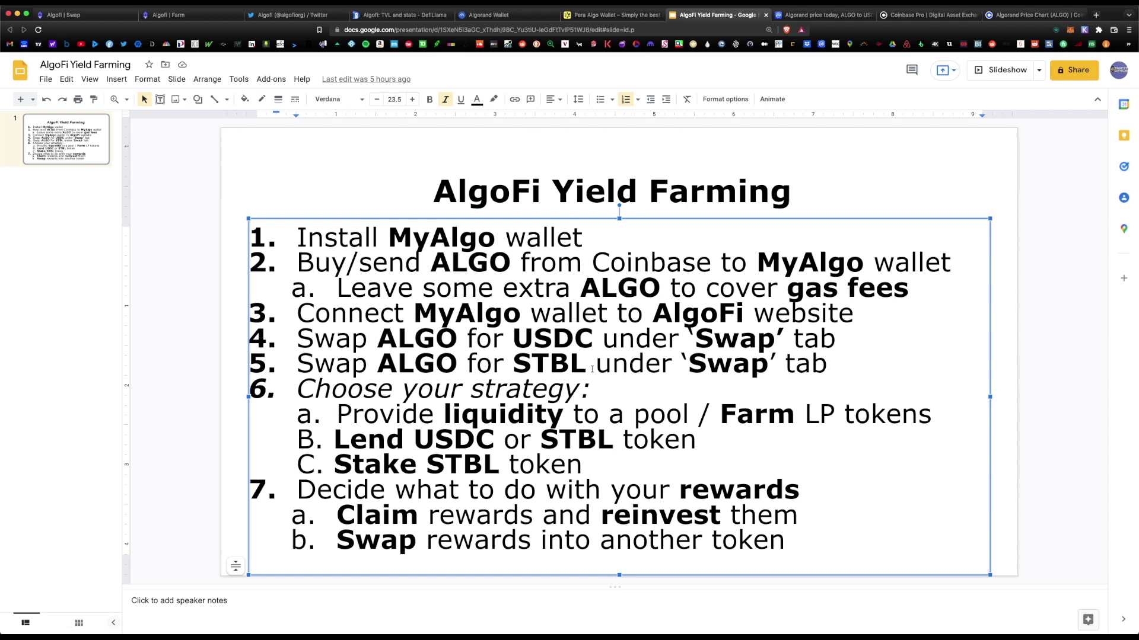
left_click_drag(336, 416, 736, 418)
left_click_drag(334, 440, 584, 465)
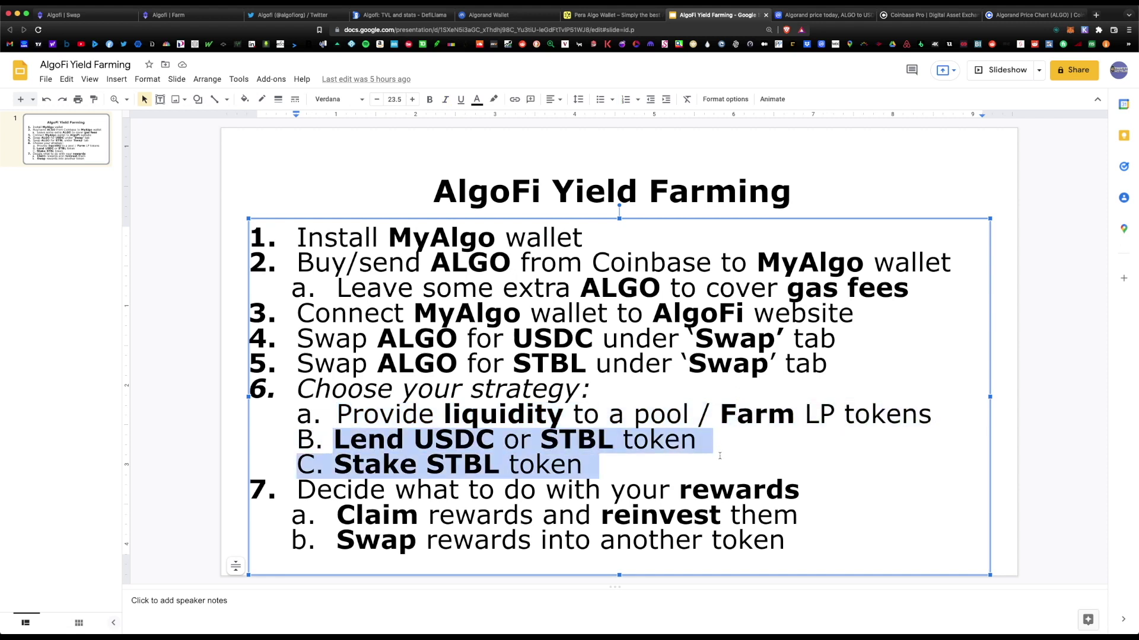
left_click_drag(334, 465, 583, 464)
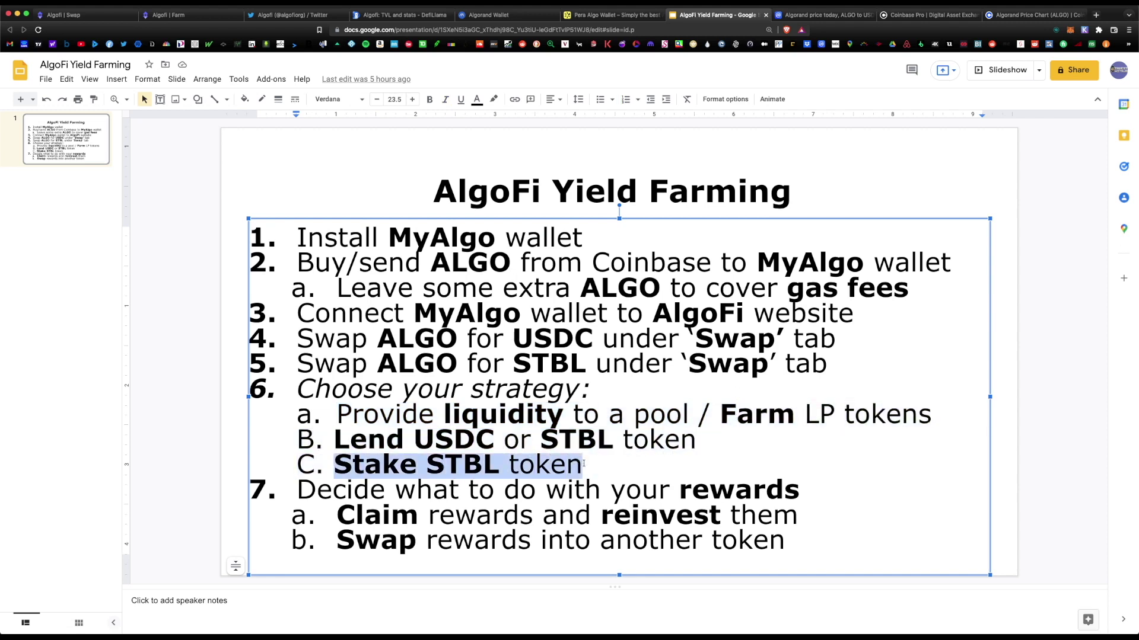
left_click(498, 415)
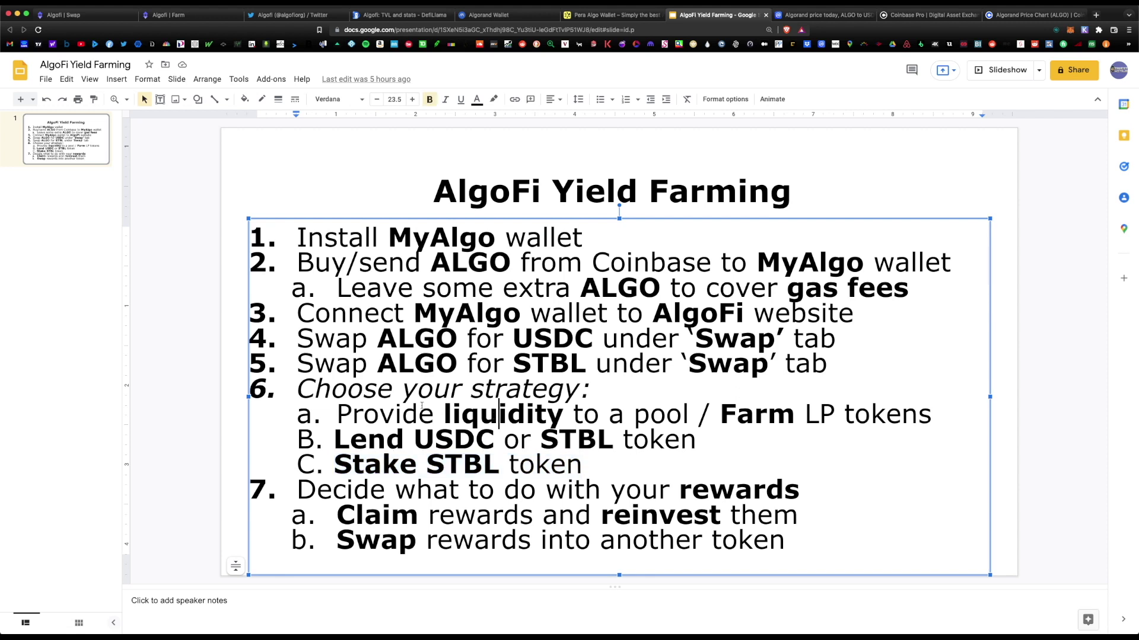
left_click_drag(330, 412, 939, 422)
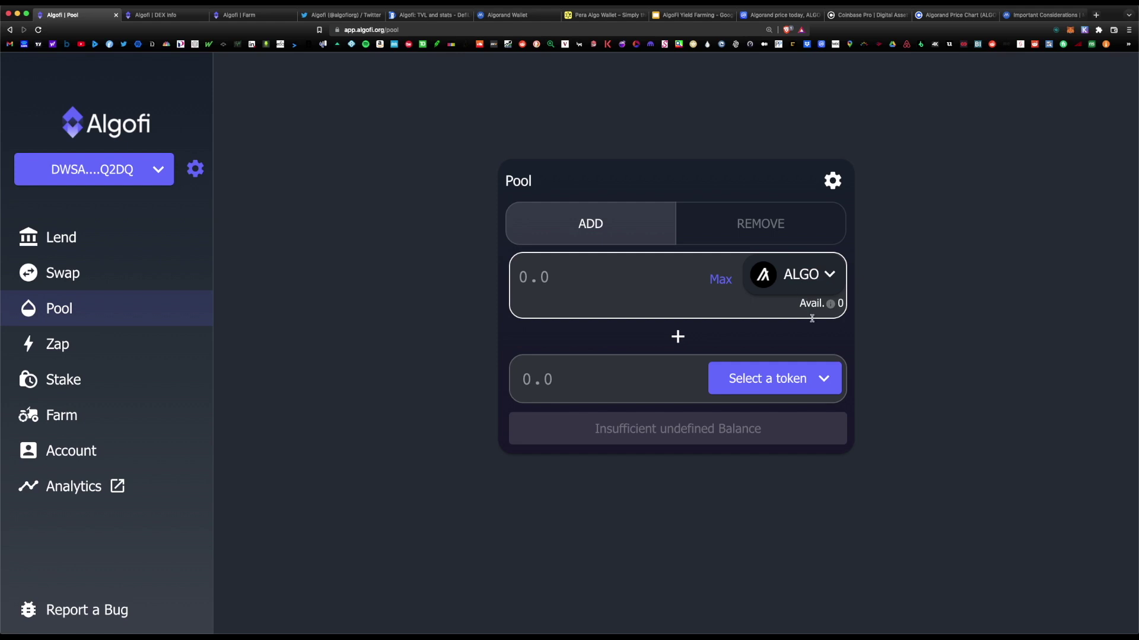
Step: Select STBL and USDC as the token pair for adding liquidity on Algofi's Pool page
left_click(818, 377)
left_click(643, 237)
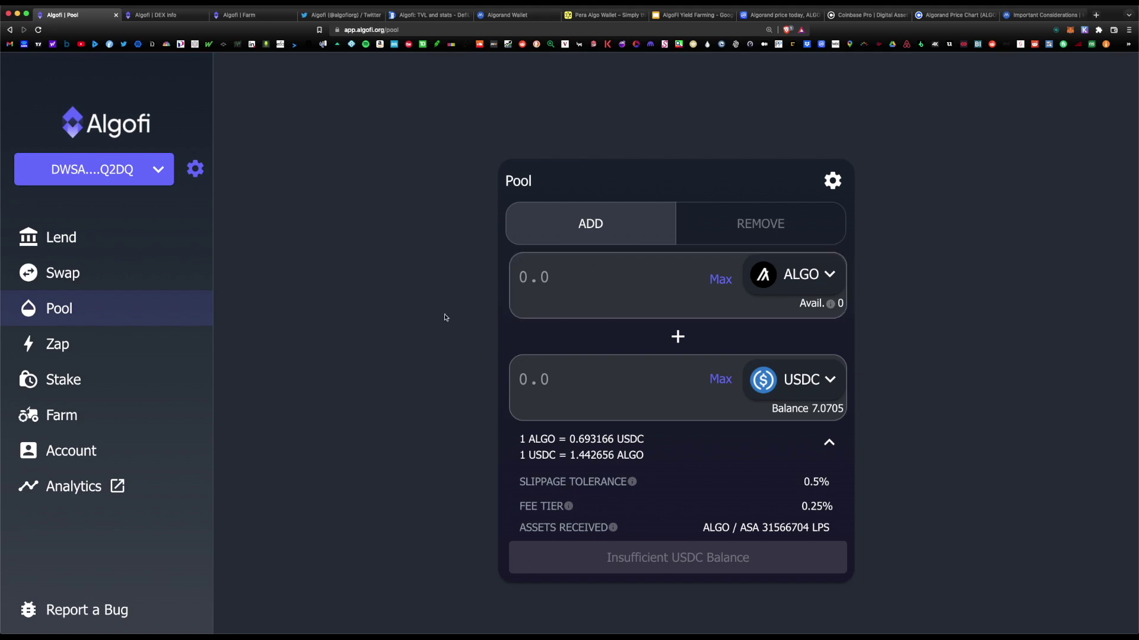
left_click(828, 275)
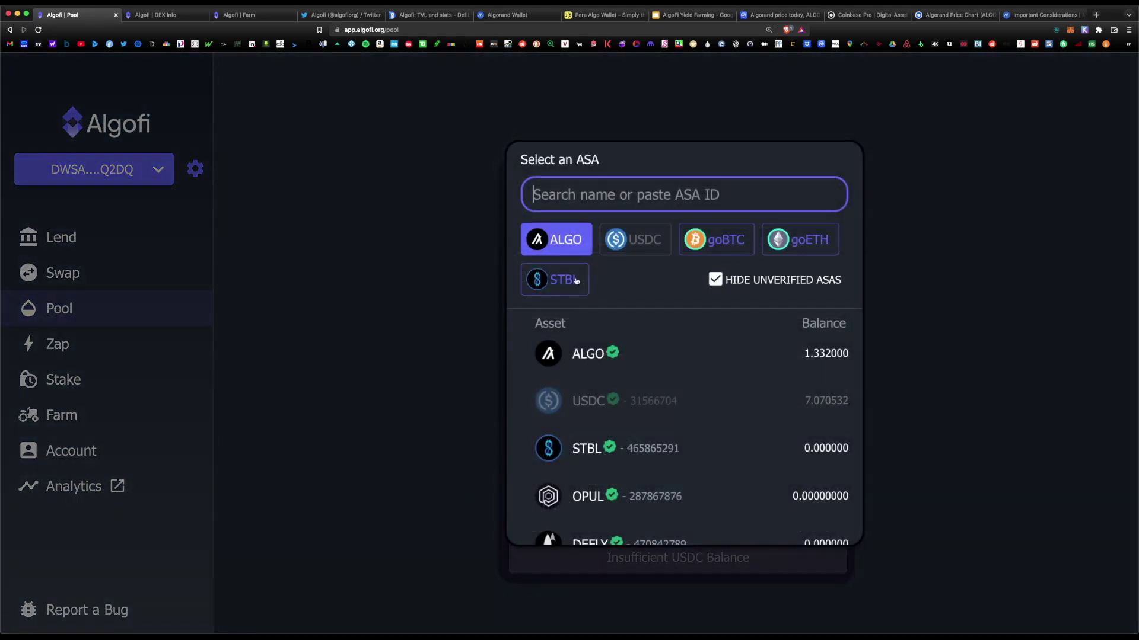
left_click(576, 280)
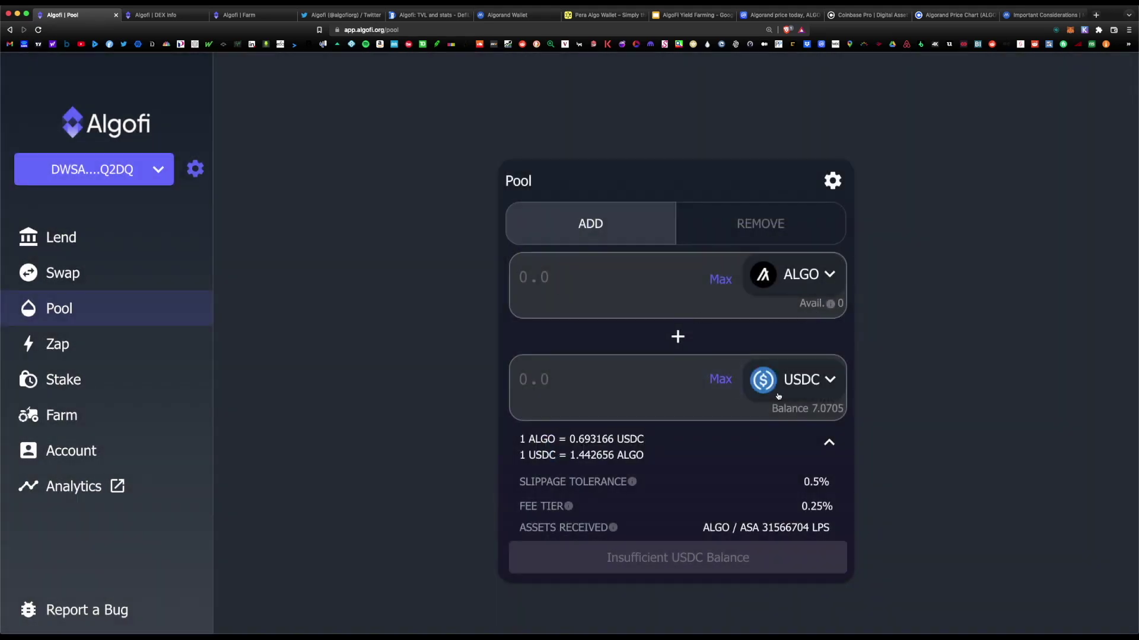
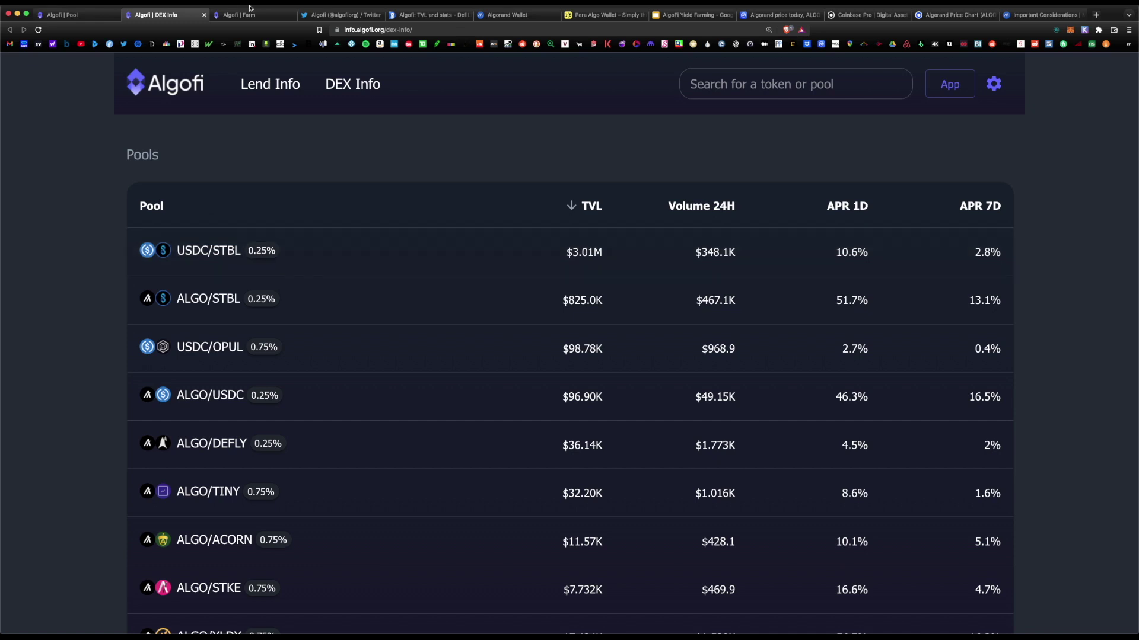
Step: Compare the STBL-USDC-LP farm's APR with the USDC/STBL pool APRs on DEX Info and return to the Pool form
left_click(278, 17)
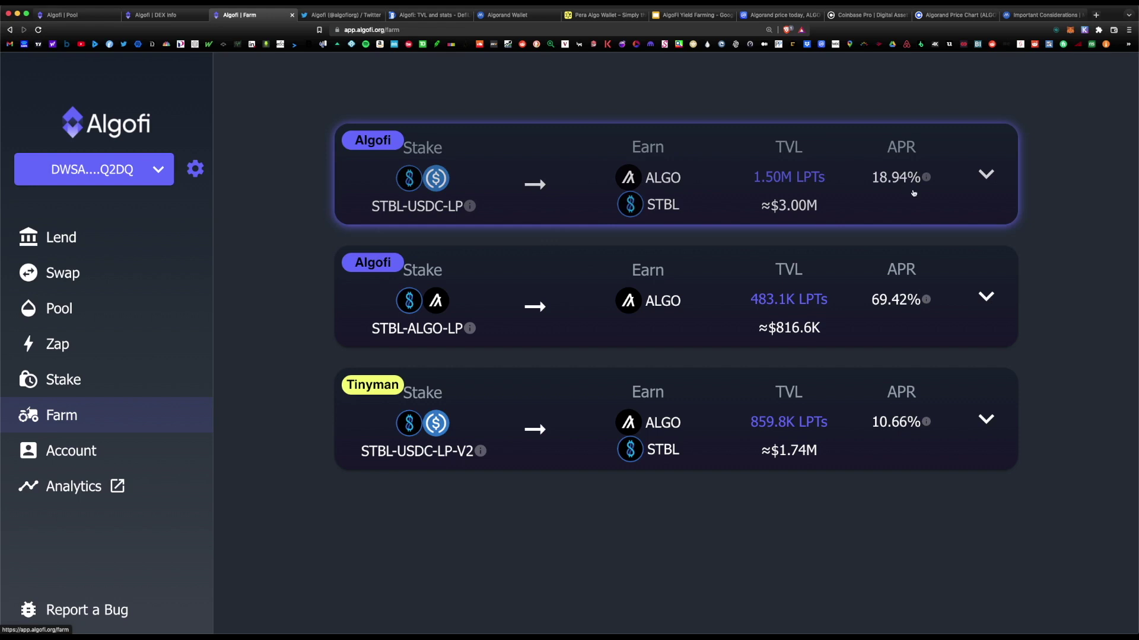
left_click(153, 14)
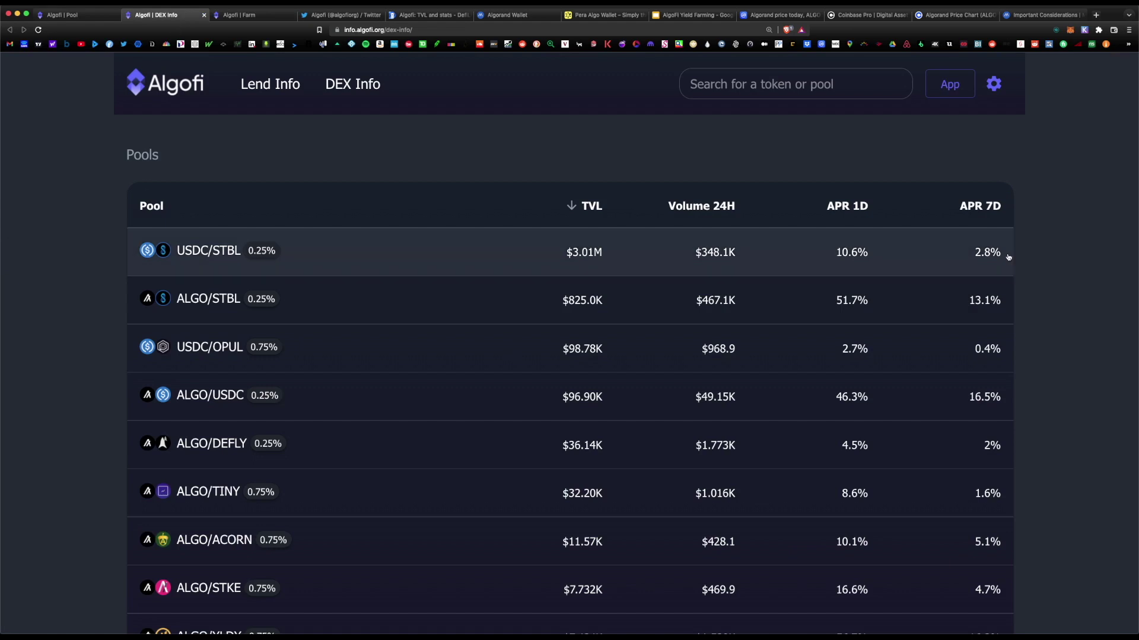
key("ctrl+Tab")
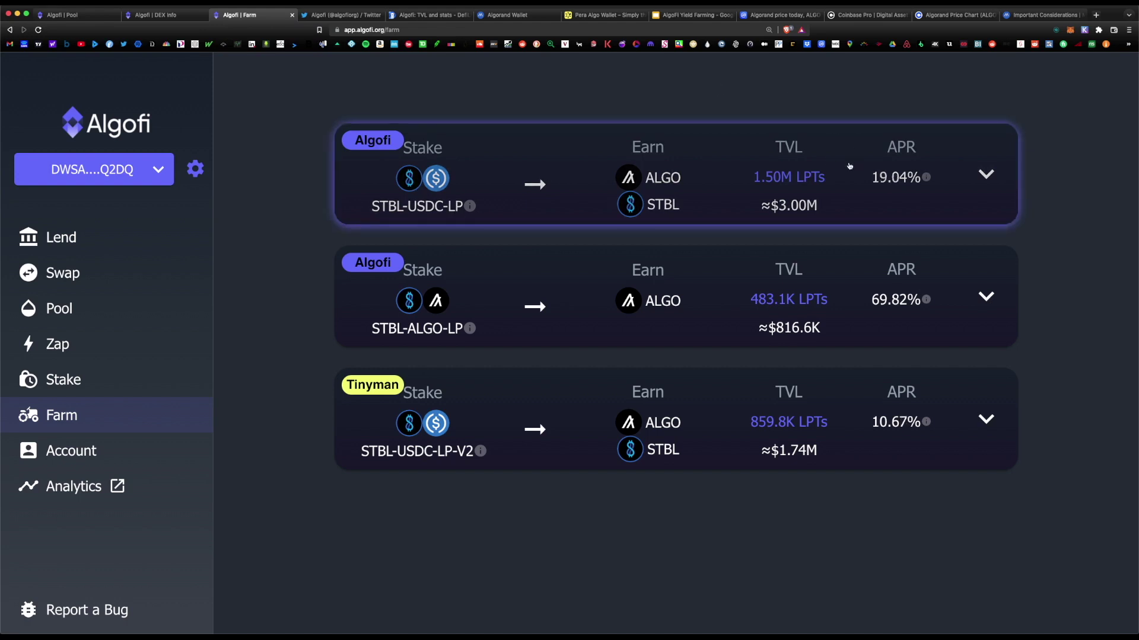
left_click(65, 15)
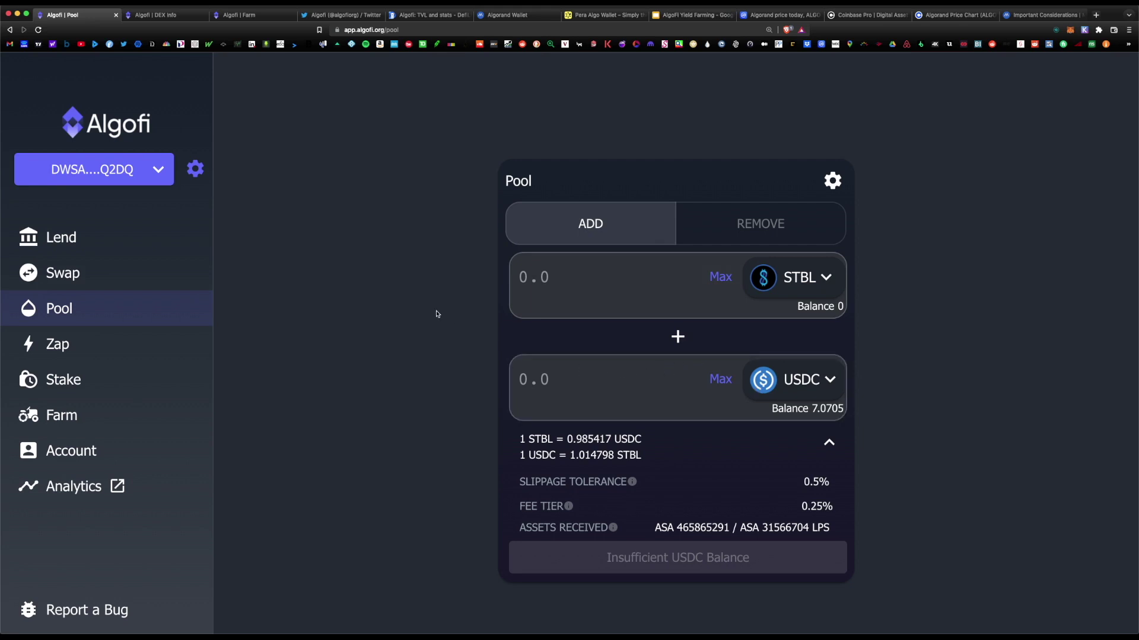
left_click(259, 15)
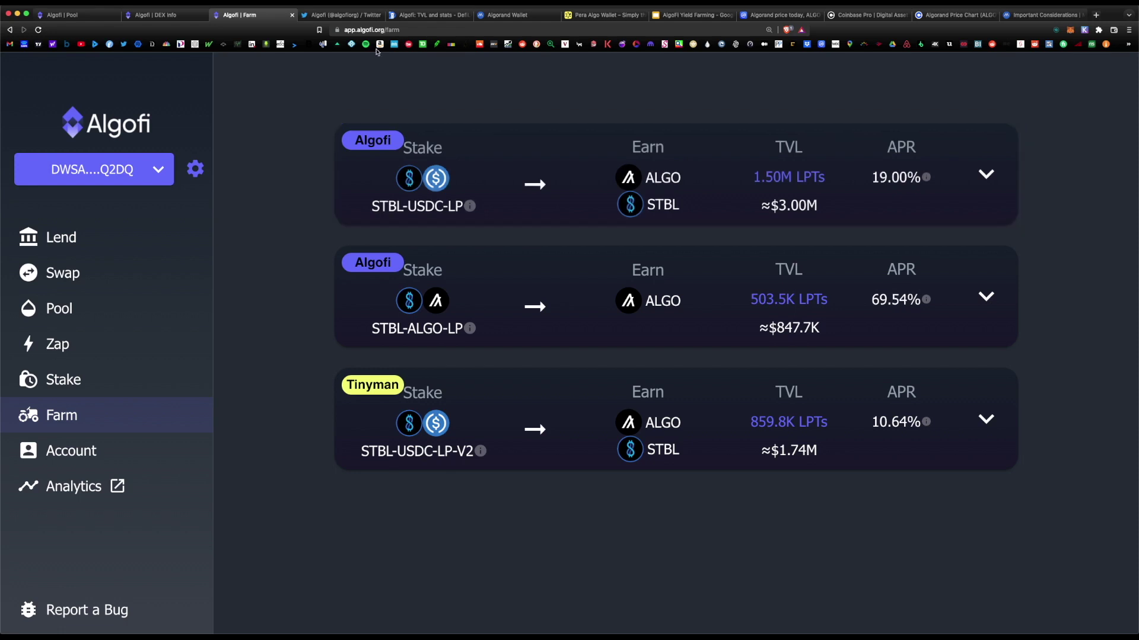
left_click(63, 15)
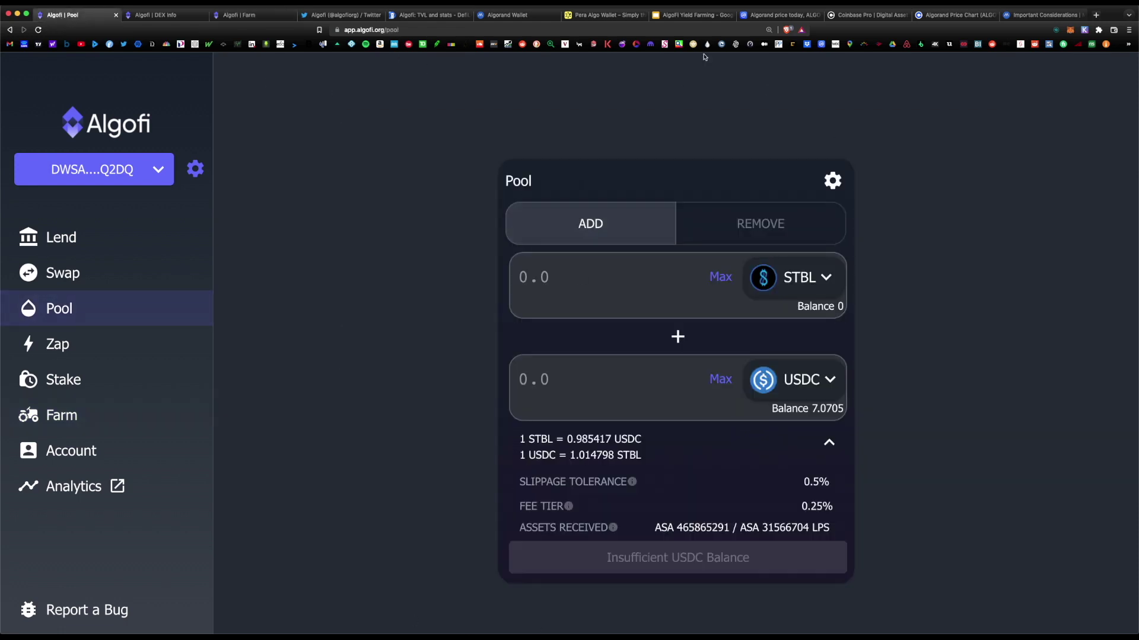
Step: Set up a Zap from USDC to USDC-STBL-LP and check the matching pool on the Farm page
left_click(65, 345)
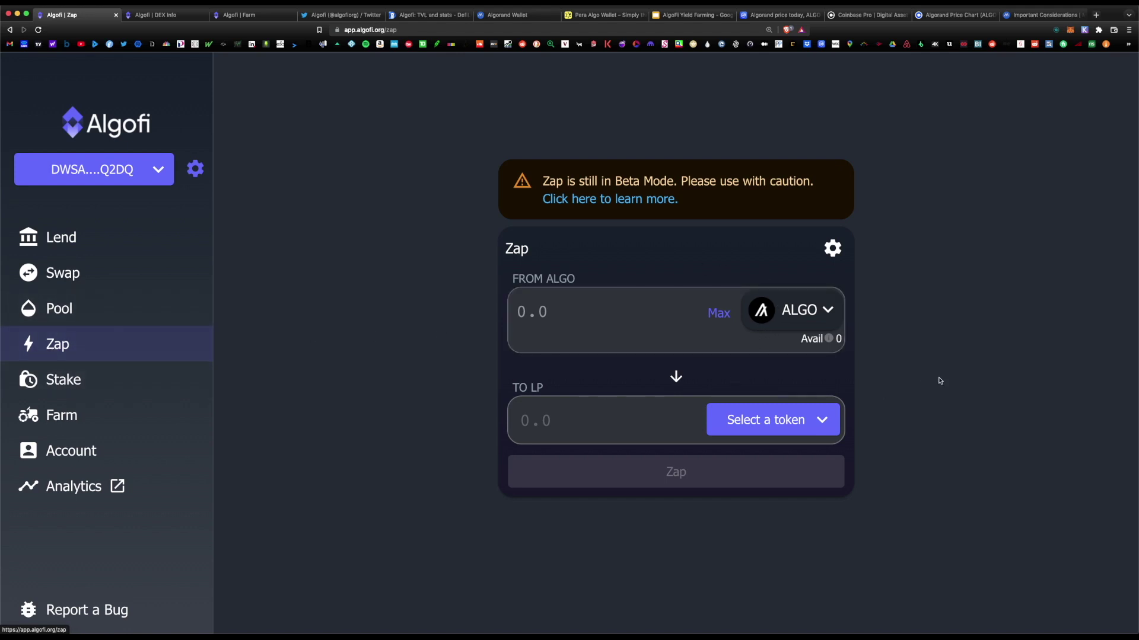
left_click(798, 310)
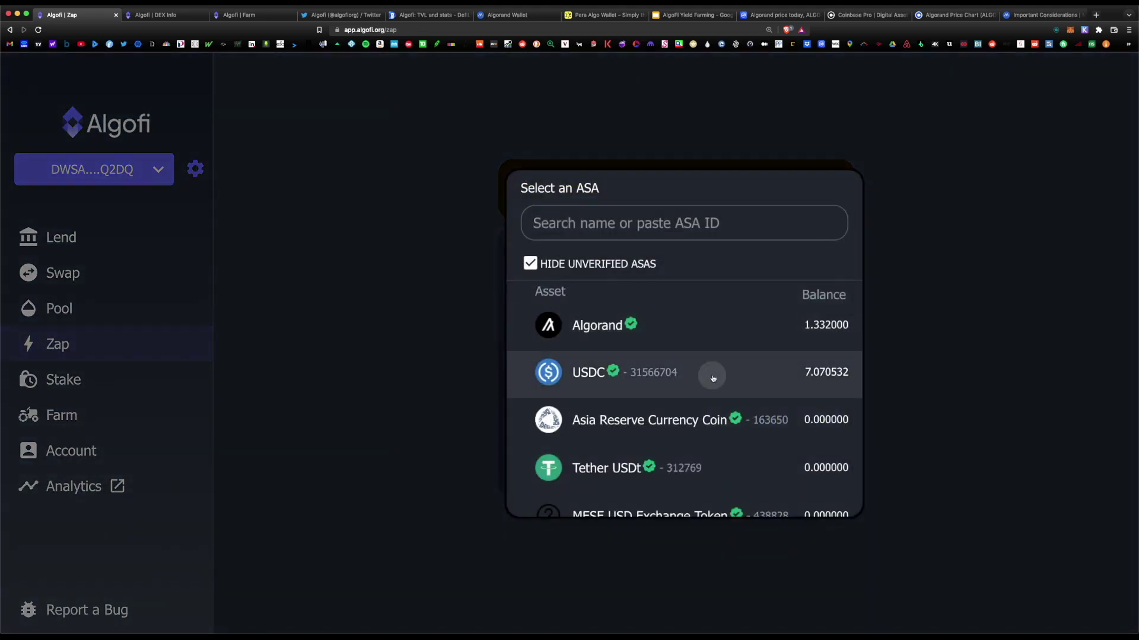
left_click(712, 378)
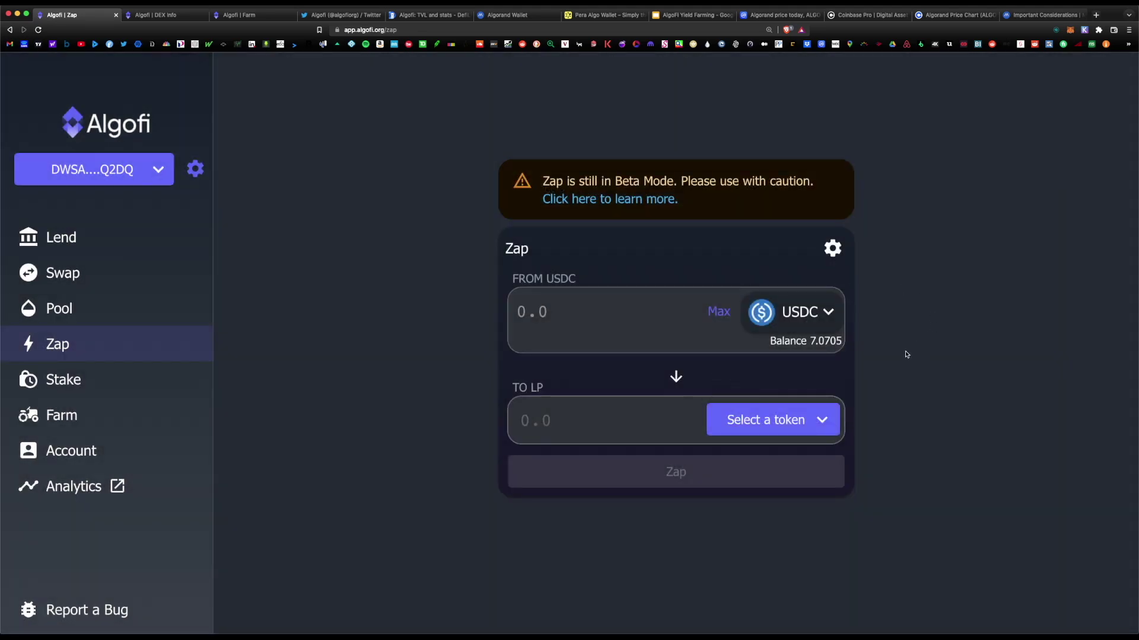
left_click(818, 429)
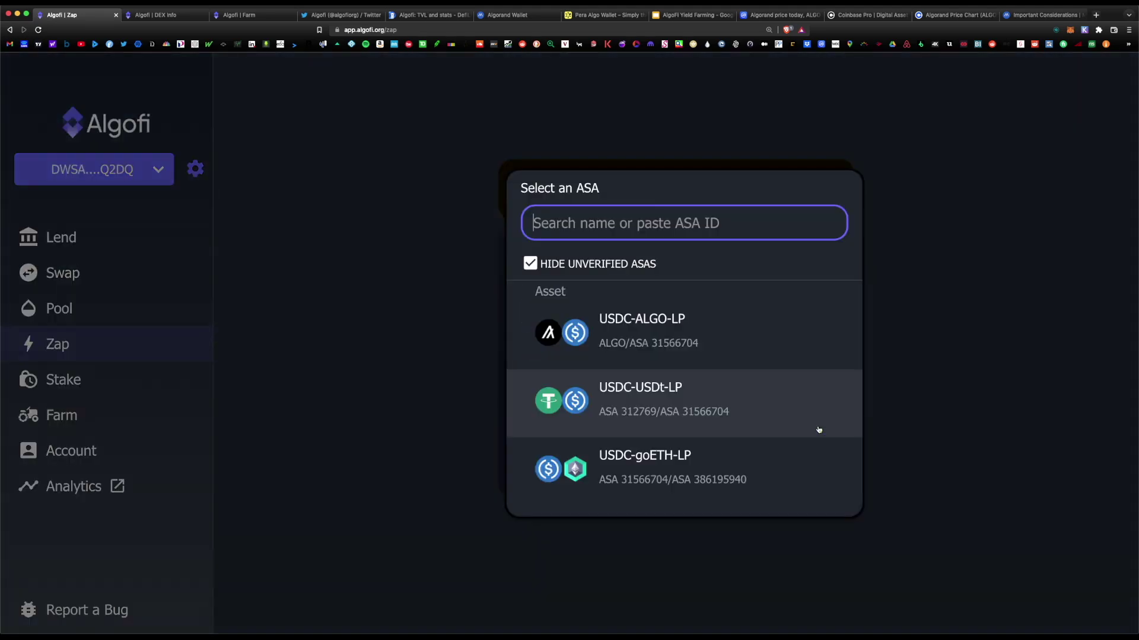
scroll(819, 431, "down", 3)
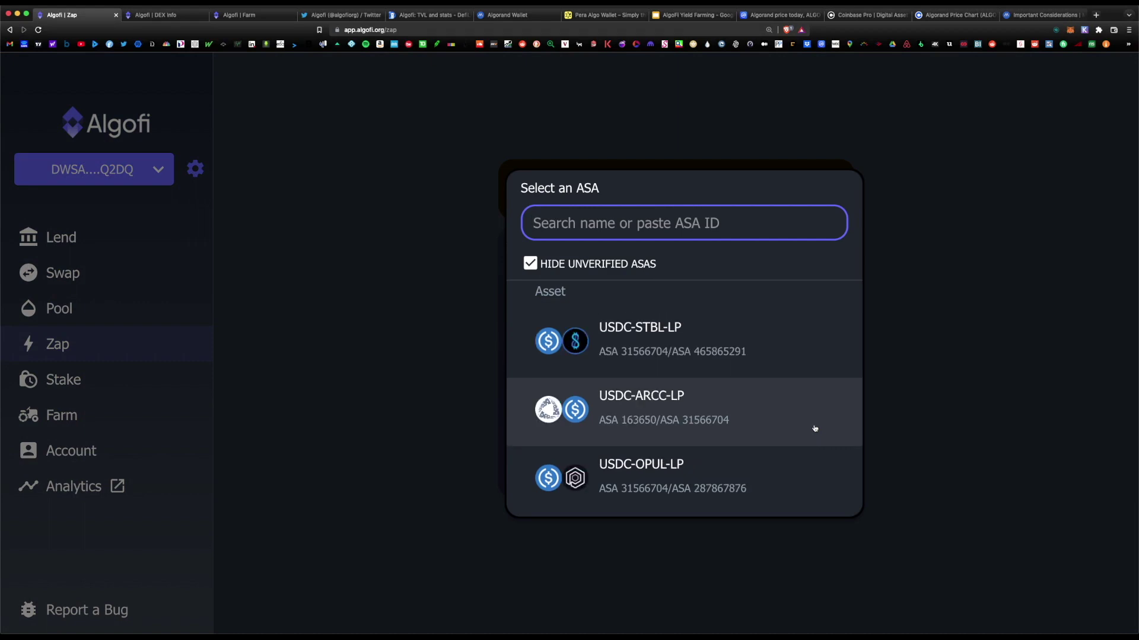
left_click(674, 330)
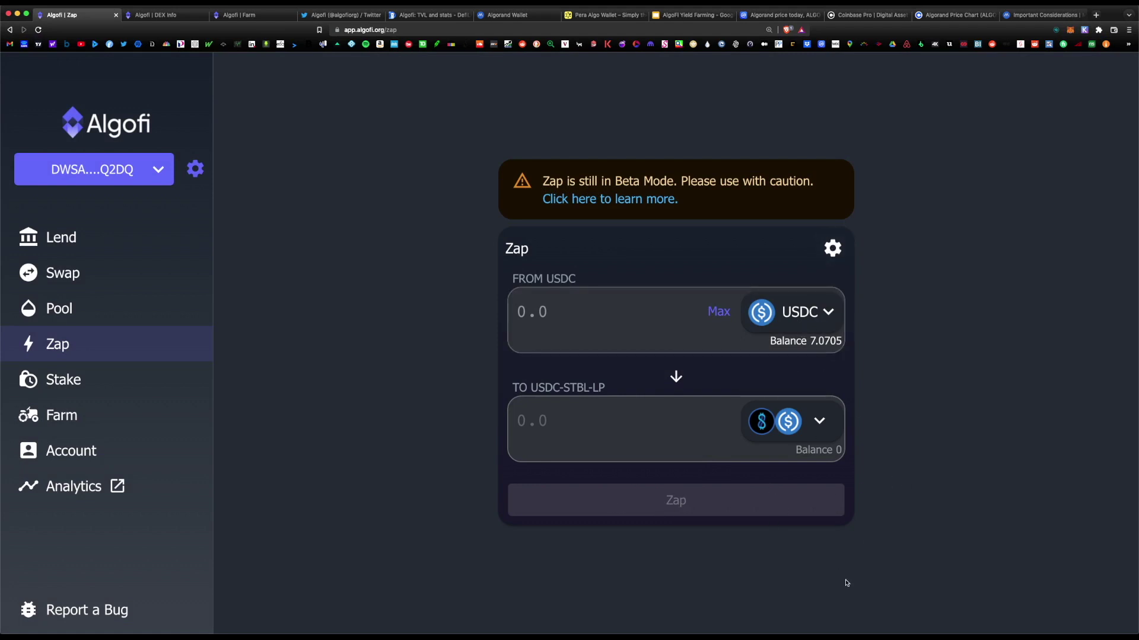
left_click(243, 15)
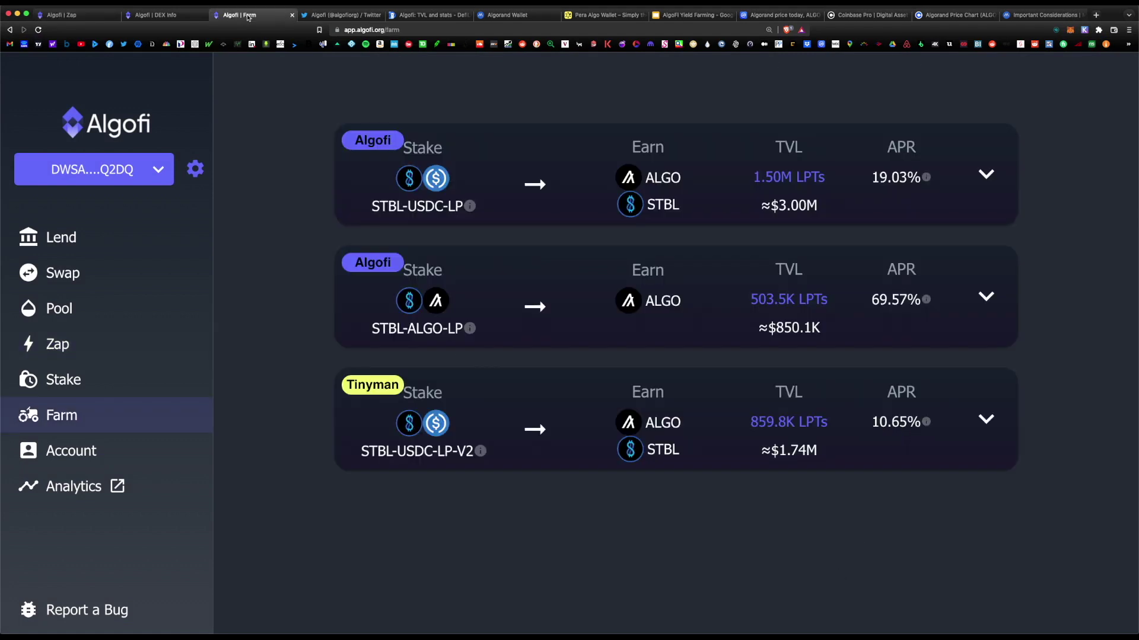
key("super+1")
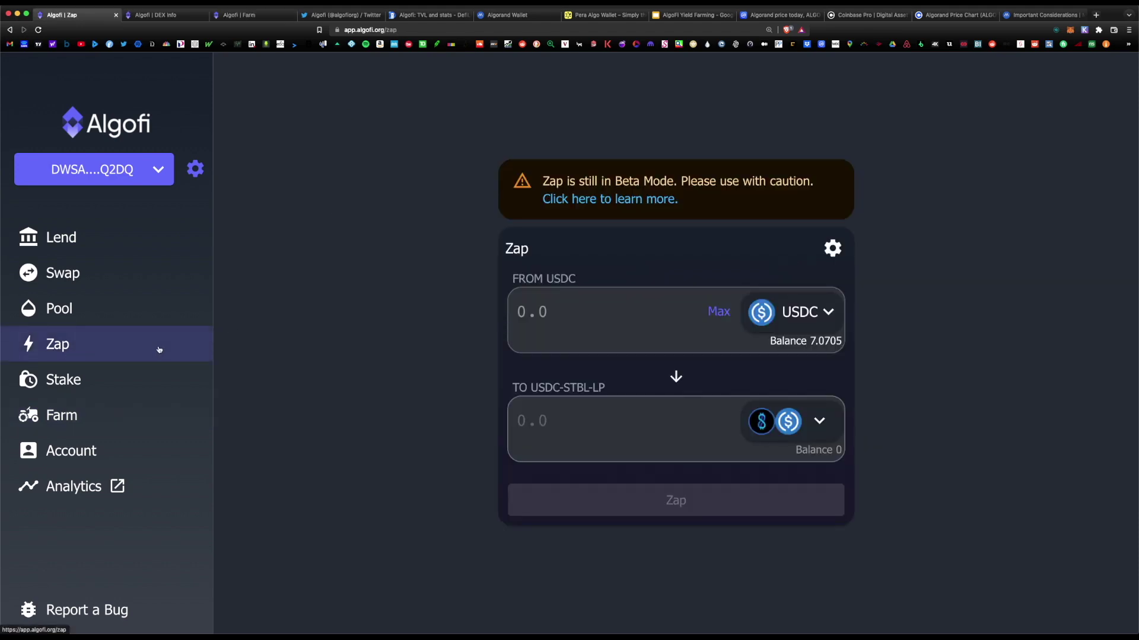
Step: Highlight the liquidity/farming, USDC or STBL lending, and STBL staking strategy options on the Google Slides outline
key("super+8")
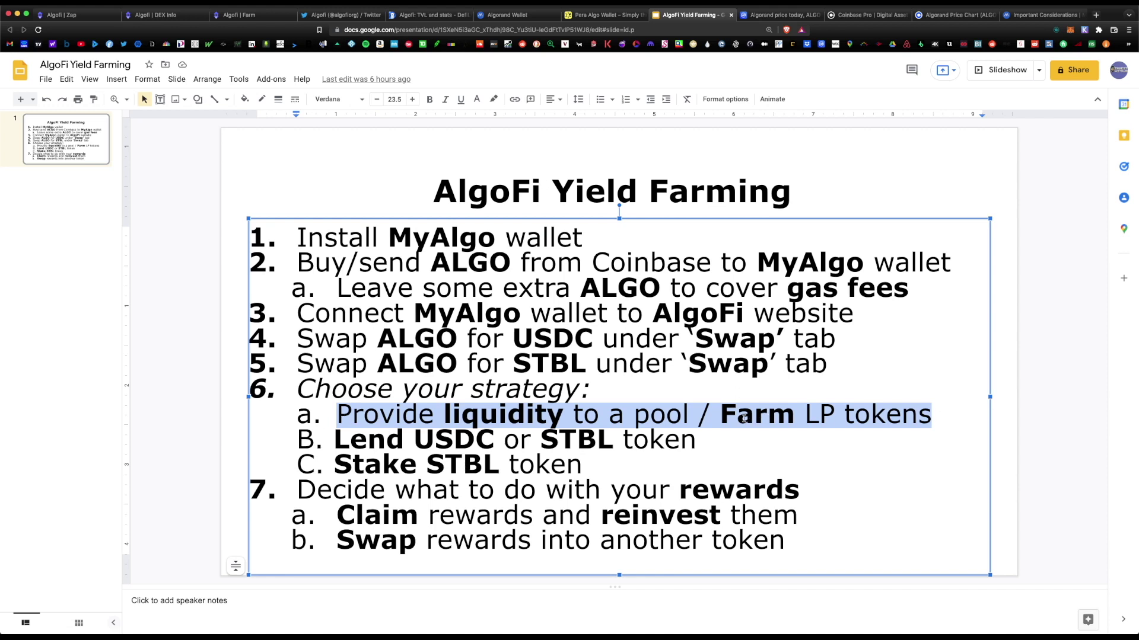
left_click(351, 439)
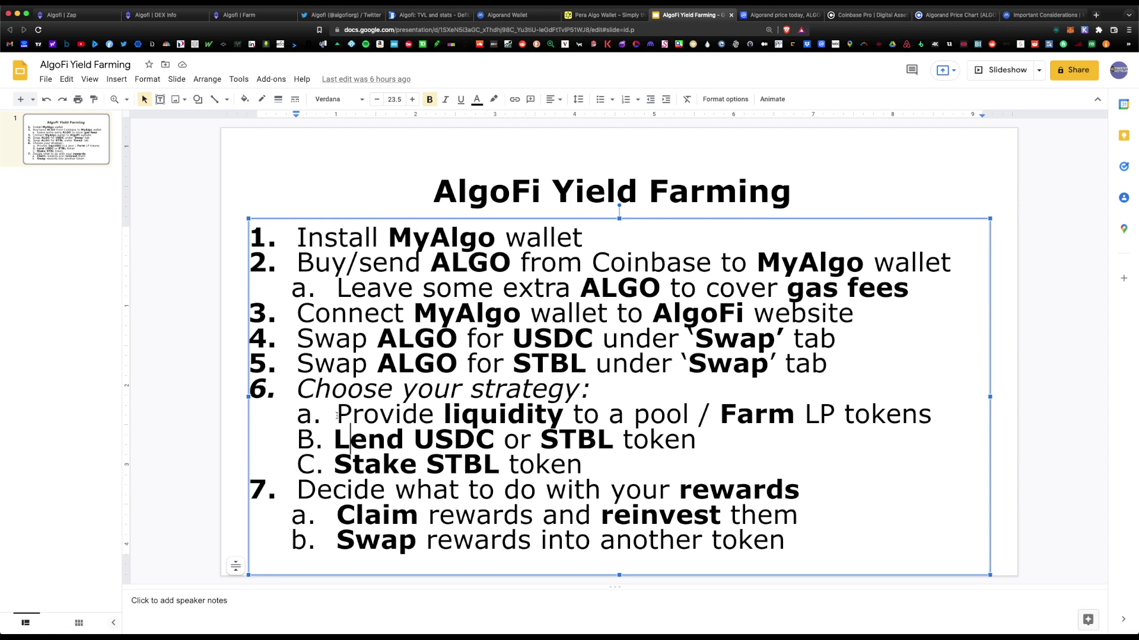
left_click_drag(336, 415, 932, 413)
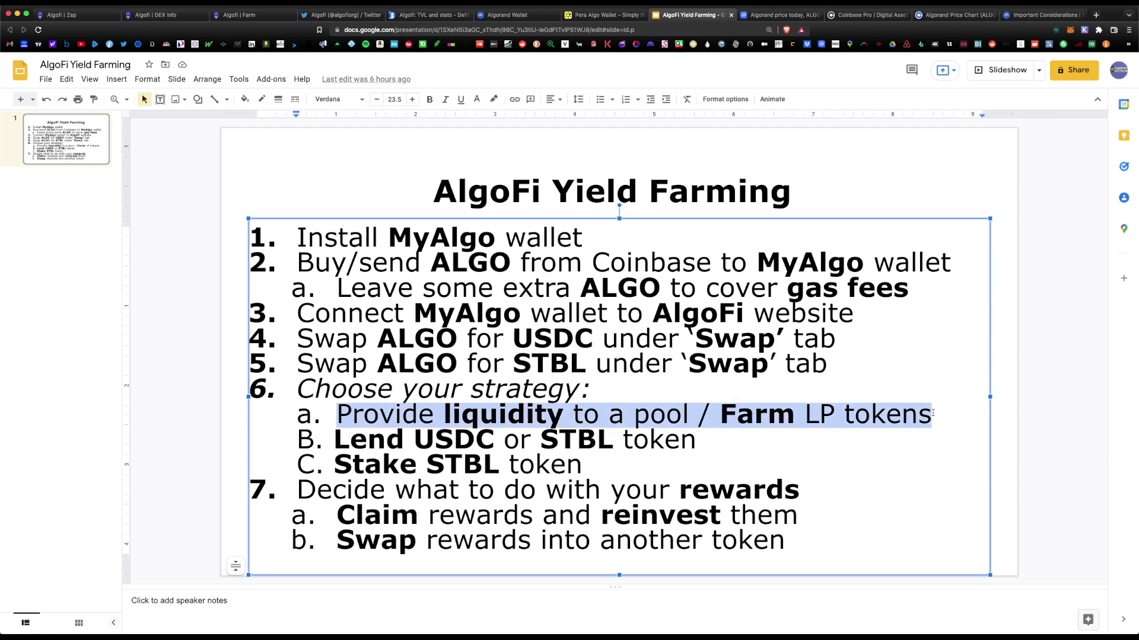
left_click_drag(334, 440, 692, 443)
left_click_drag(335, 465, 597, 466)
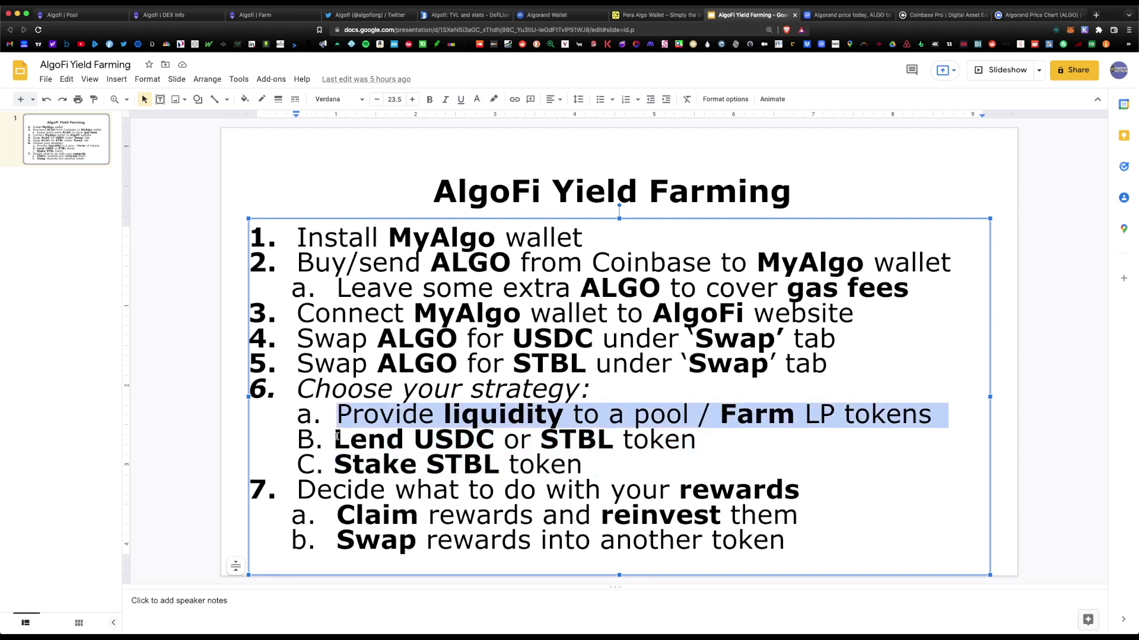
left_click_drag(336, 439, 702, 442)
left_click_drag(541, 440, 707, 449)
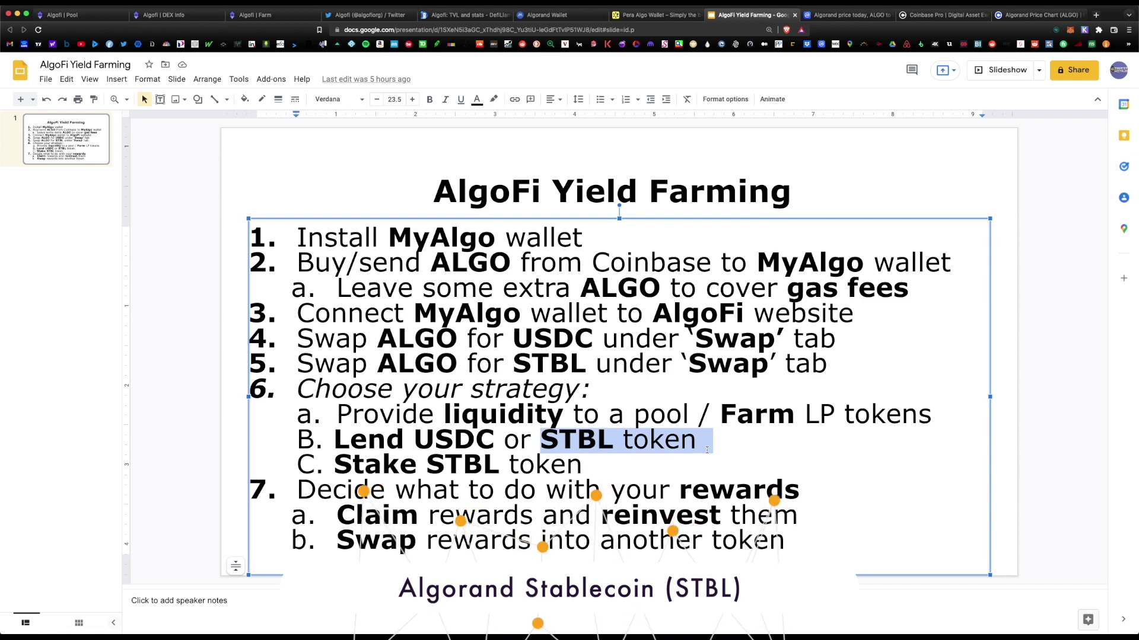
Step: Open Algofi's Lend page and look through the lending markets from ALGO down to goETH
left_click(76, 18)
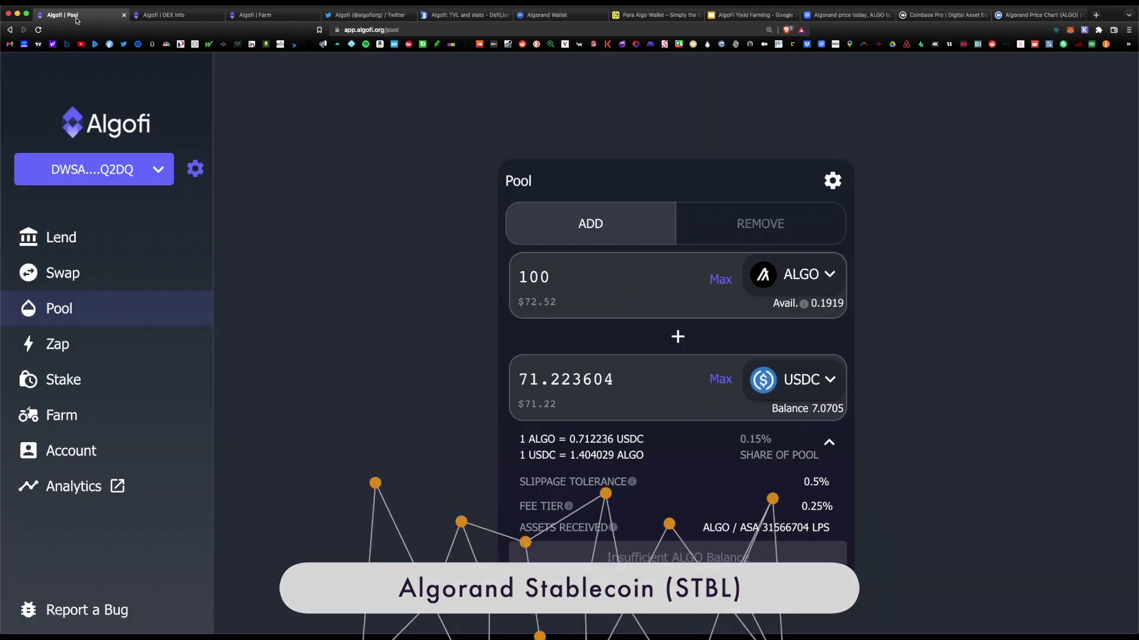
left_click(56, 238)
left_click(569, 358)
left_click(674, 544)
left_click(622, 504)
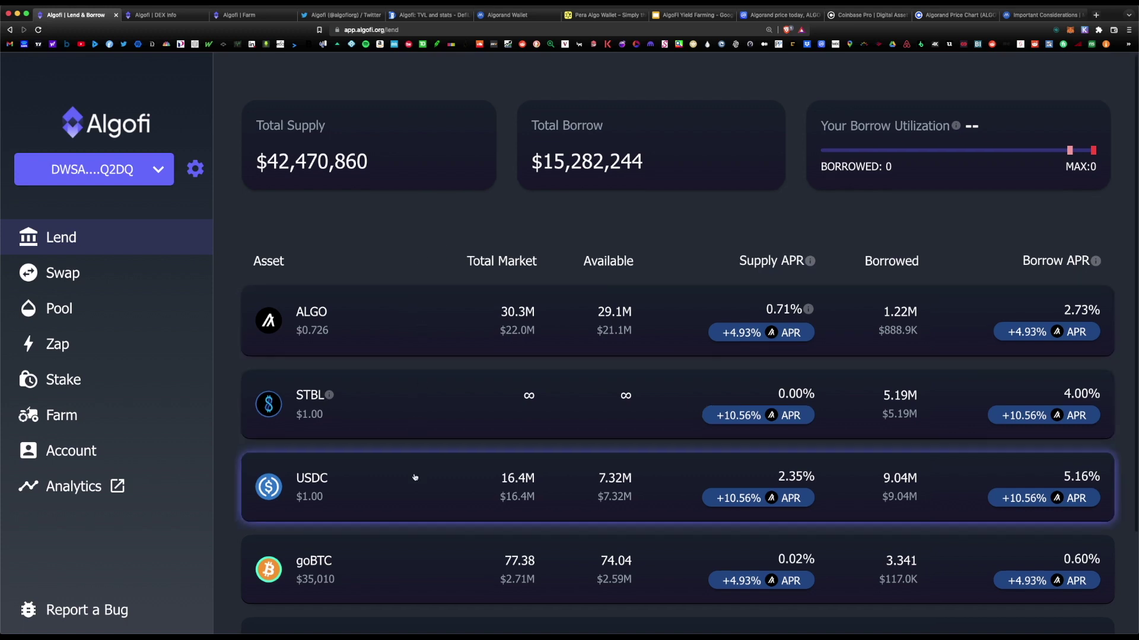
scroll(414, 472, "down", 2)
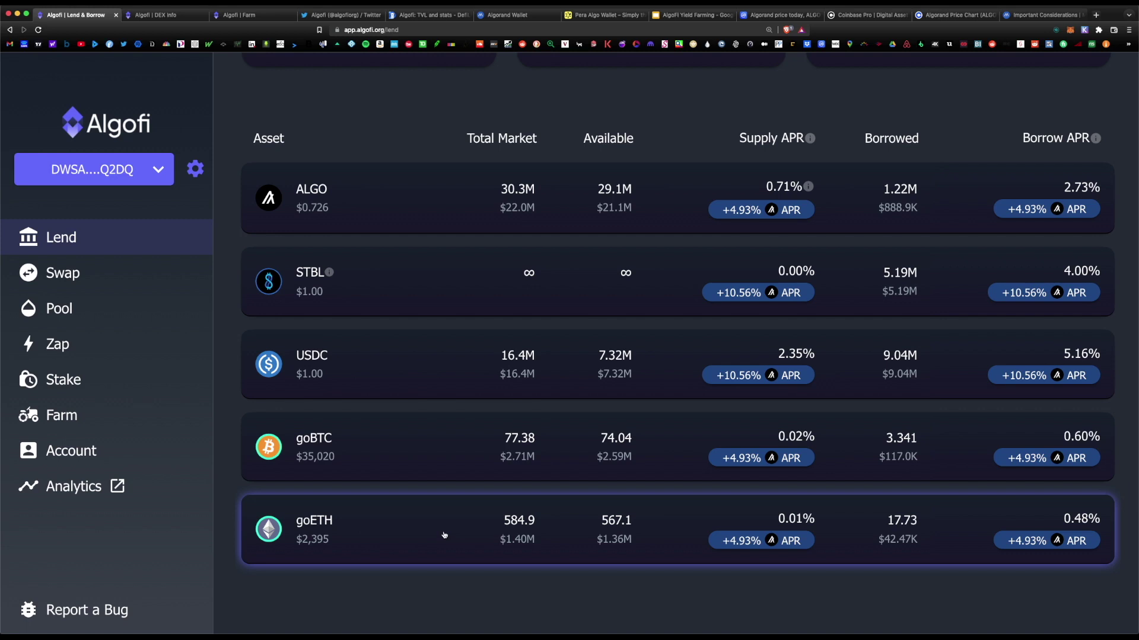
scroll(444, 536, "up", 2)
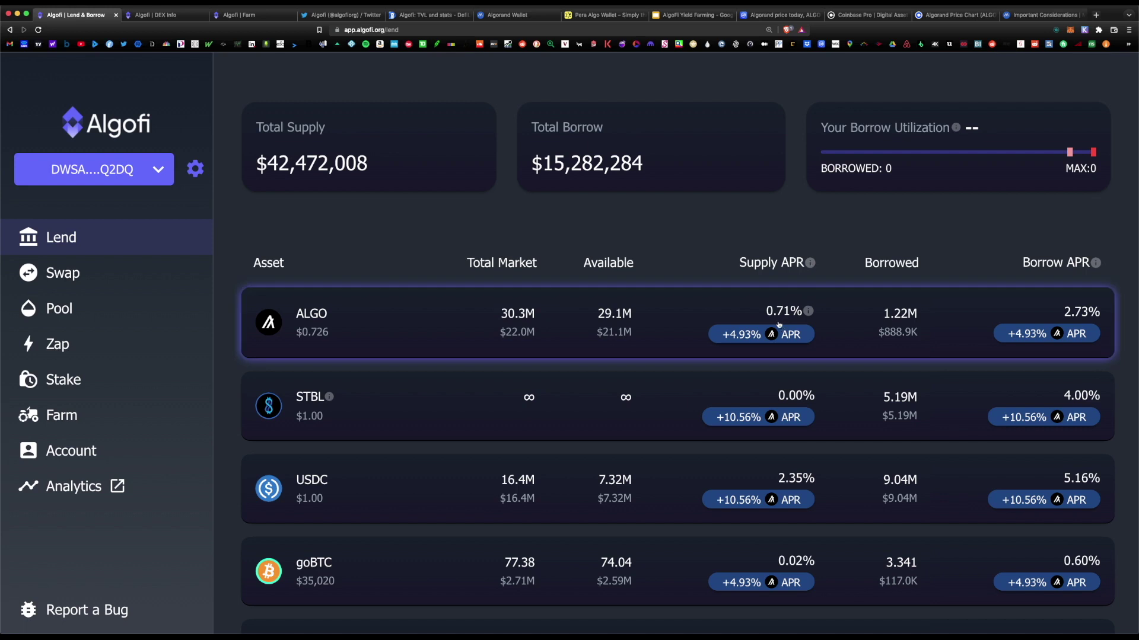
Step: Examine the supply APRs and additional ALGO reward APRs for the ALGO, STBL and USDC markets
mouse_move(736, 335)
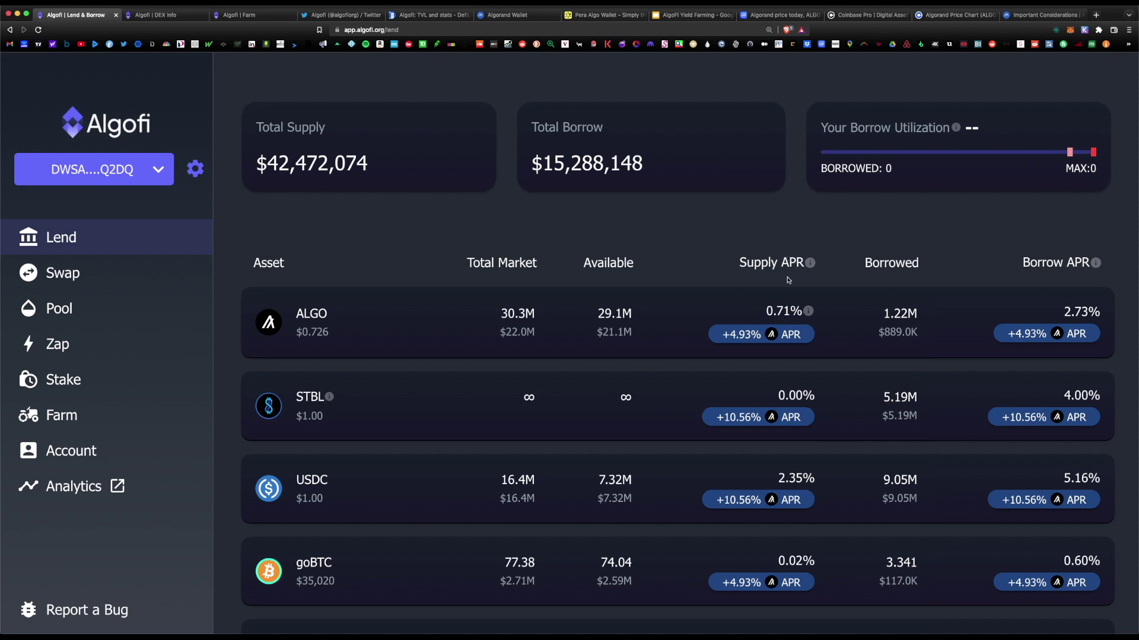
mouse_move(748, 414)
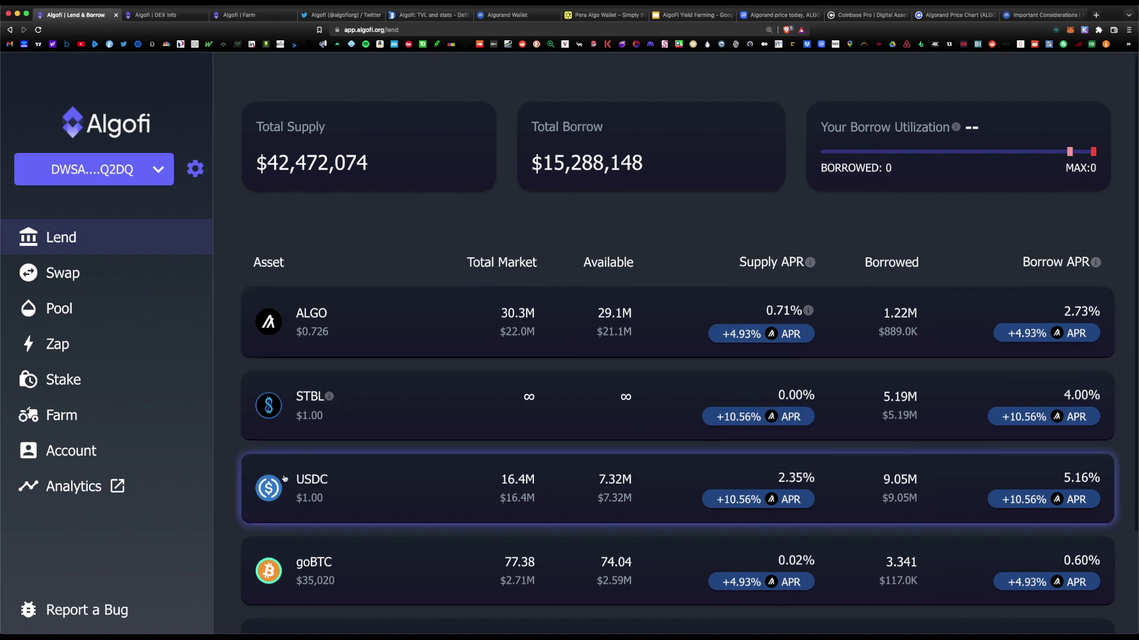
scroll(284, 478, "down", 1)
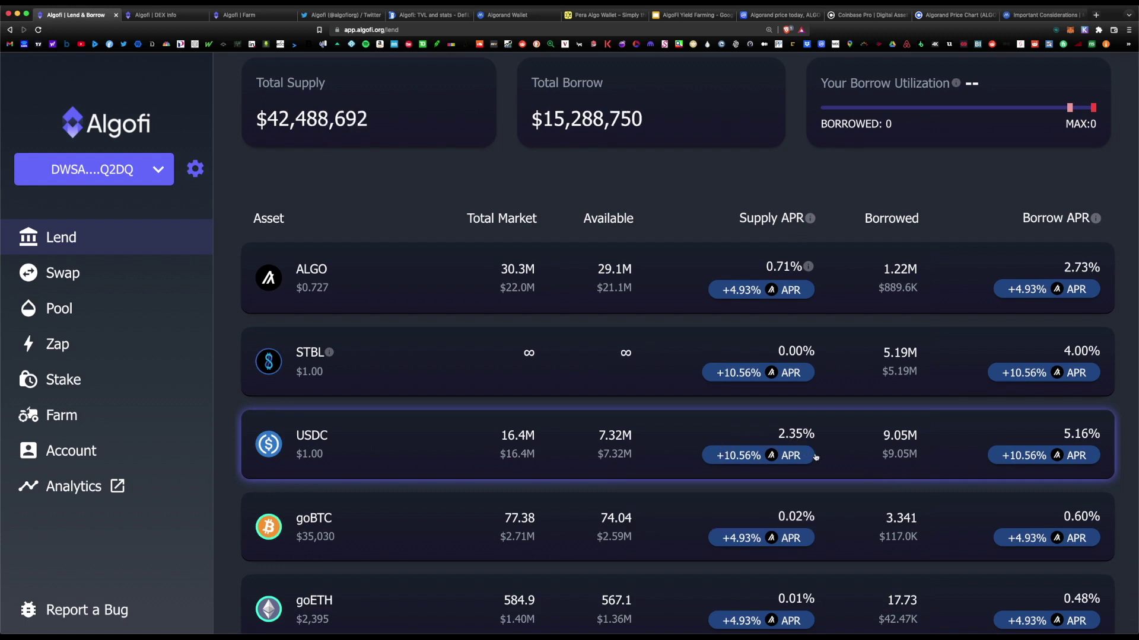
mouse_move(788, 457)
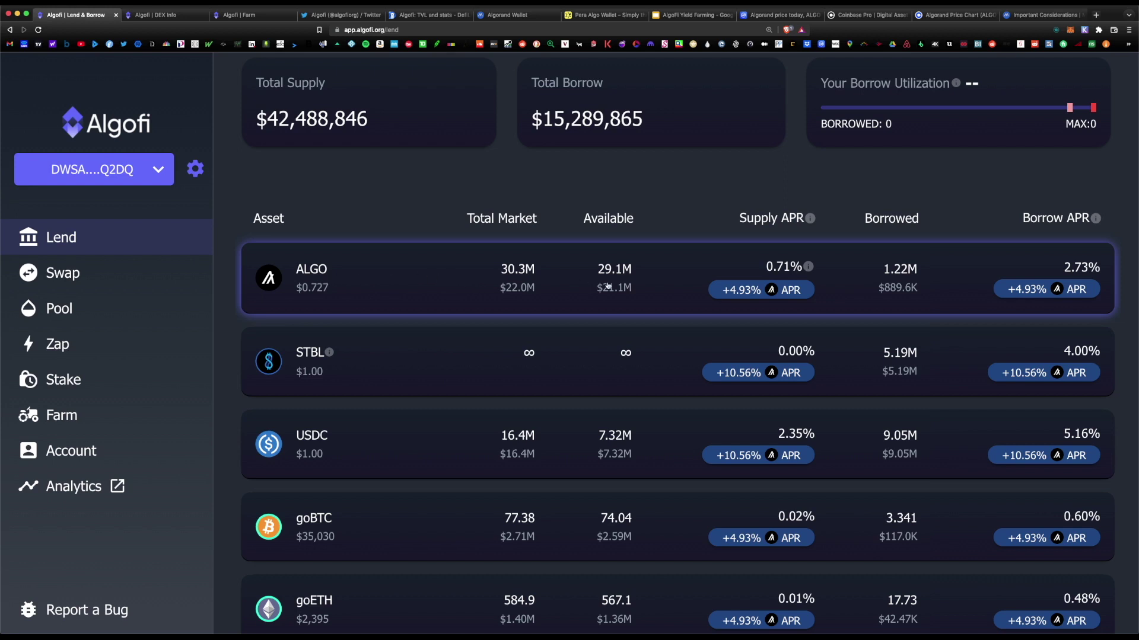
mouse_move(735, 298)
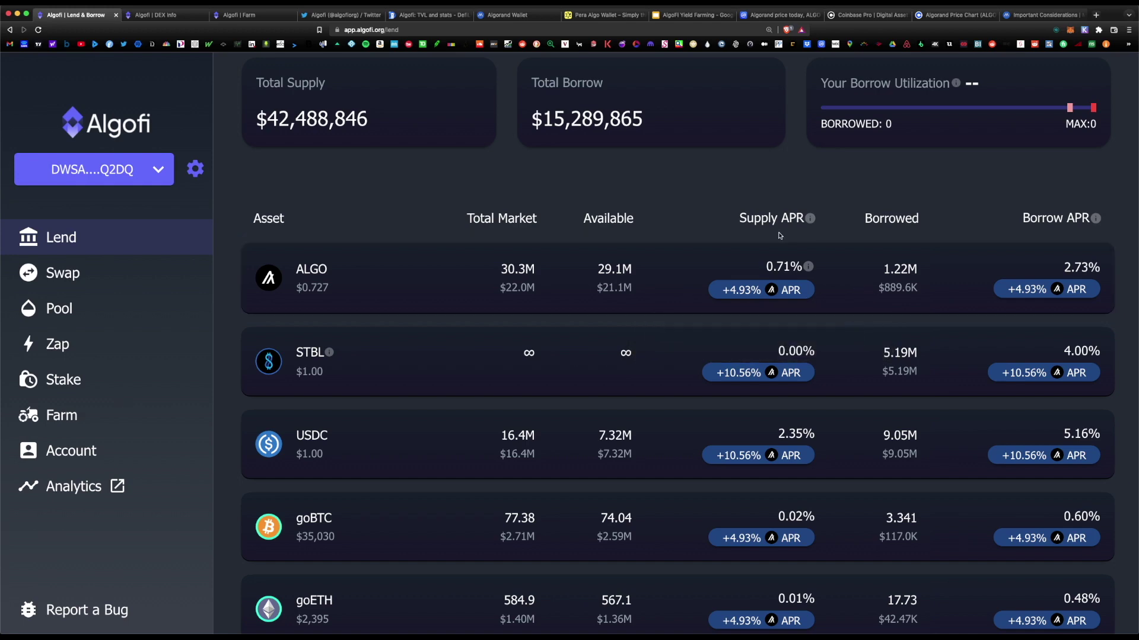
Step: Open the USDC lending market's opt-in dialog, dismiss it and examine STBL's supply reward APR
left_click(686, 418)
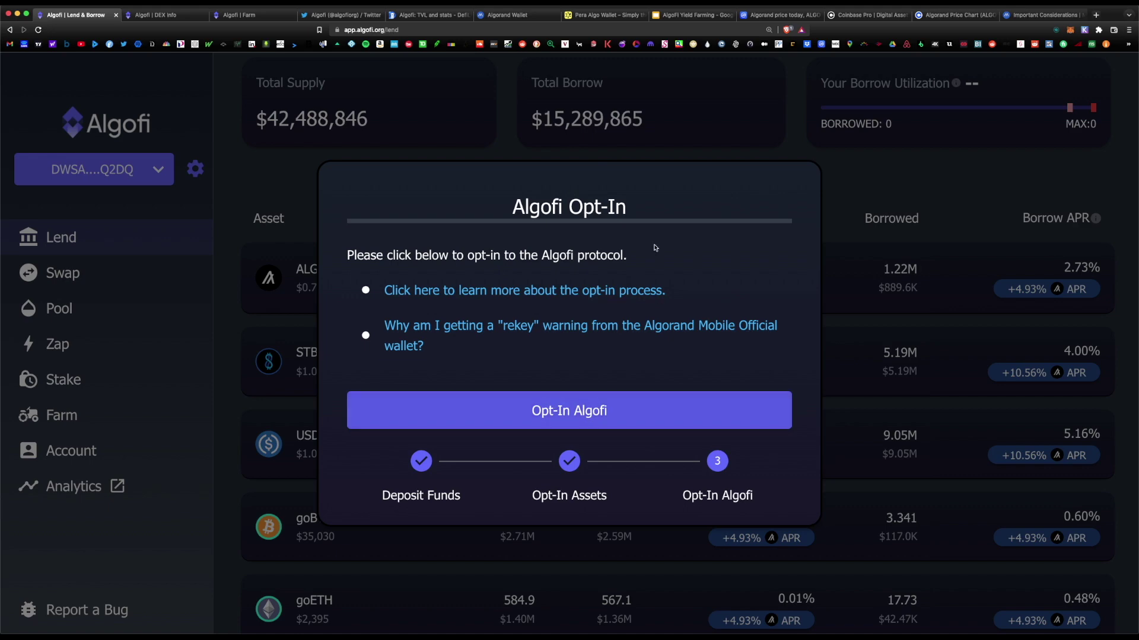
left_click(873, 324)
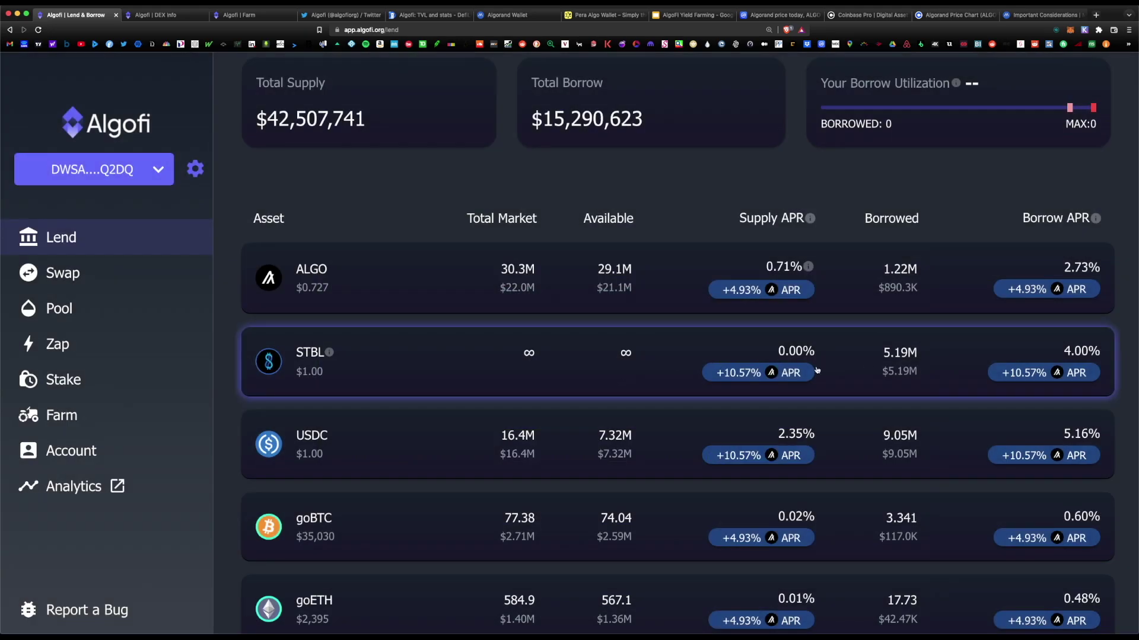
mouse_move(804, 372)
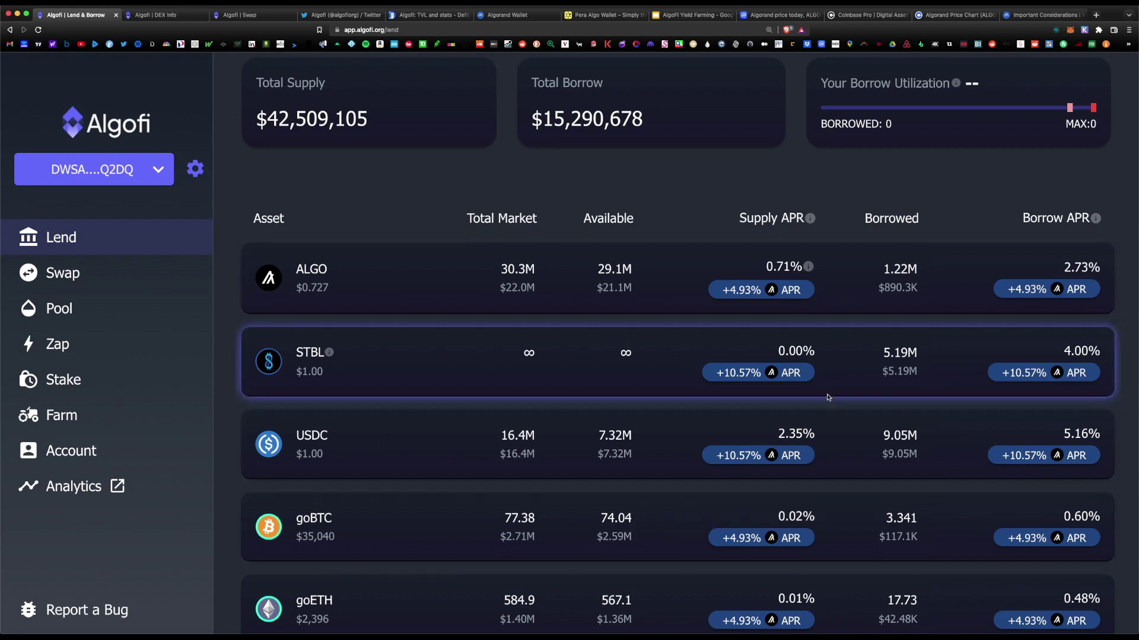
Step: View the token selection on the Swap page and return to the Lend page to examine ALGO's supply APR
left_click(249, 14)
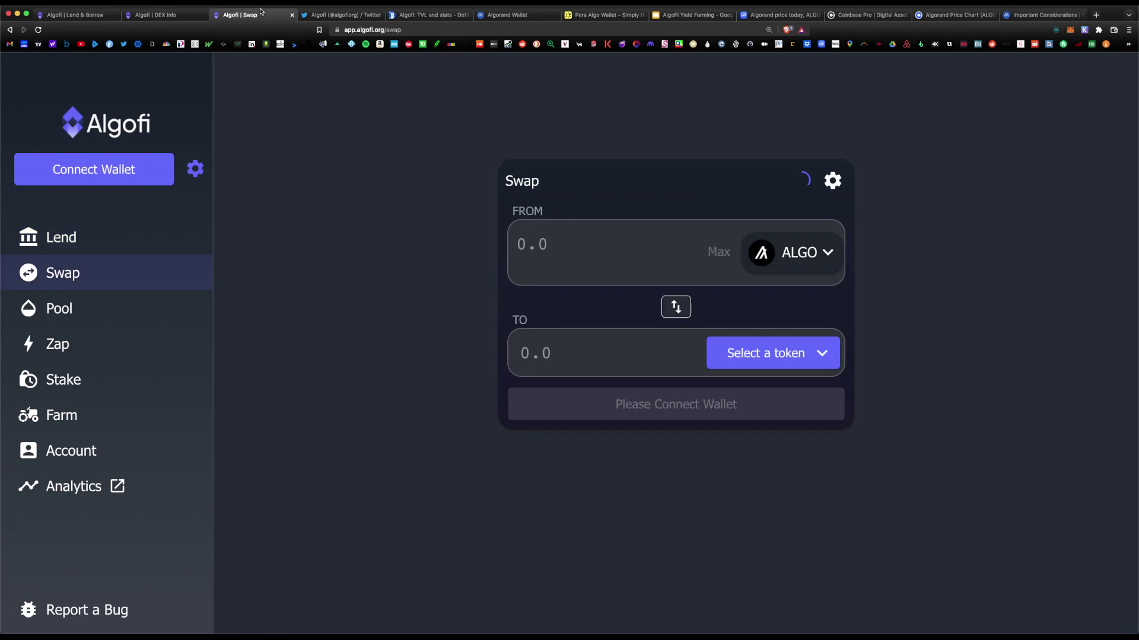
left_click(821, 354)
left_click(632, 248)
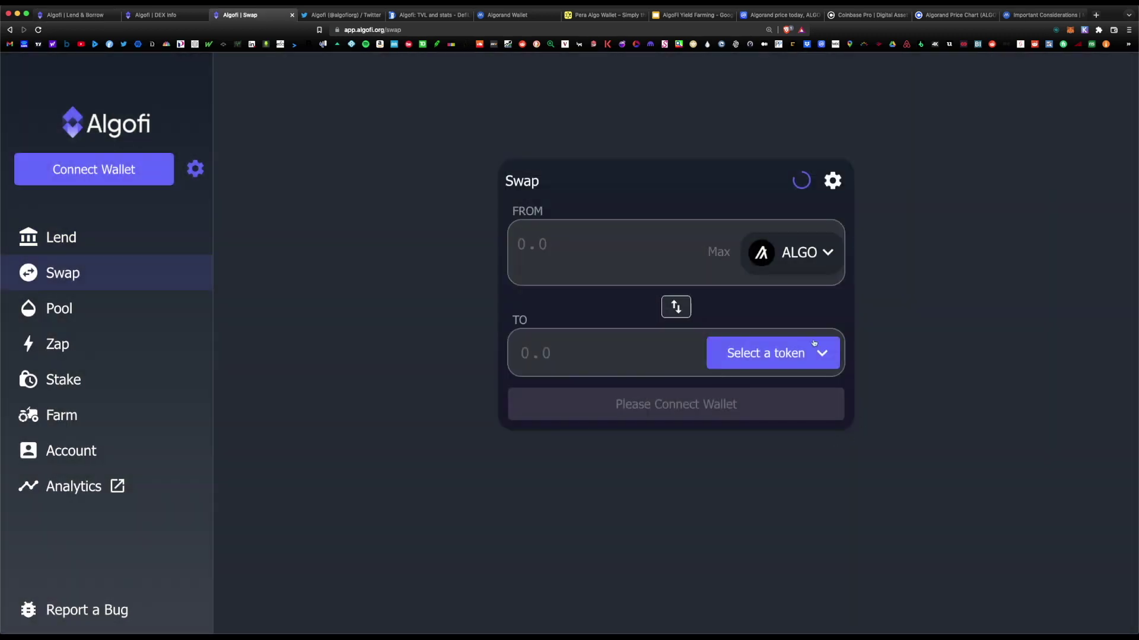
key("super+1")
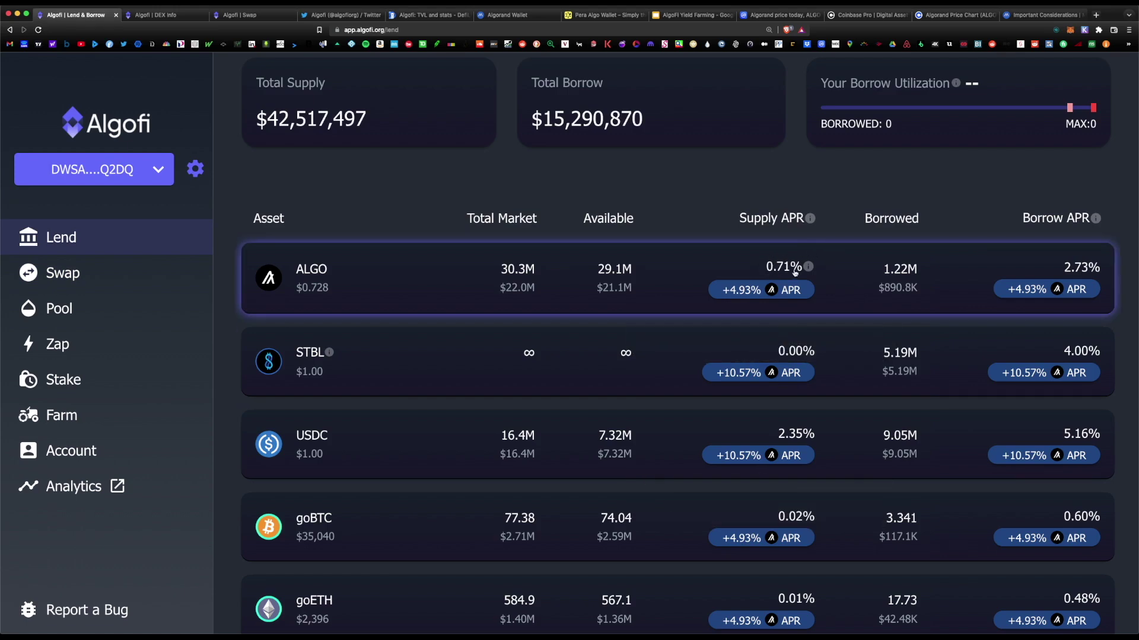
mouse_move(741, 295)
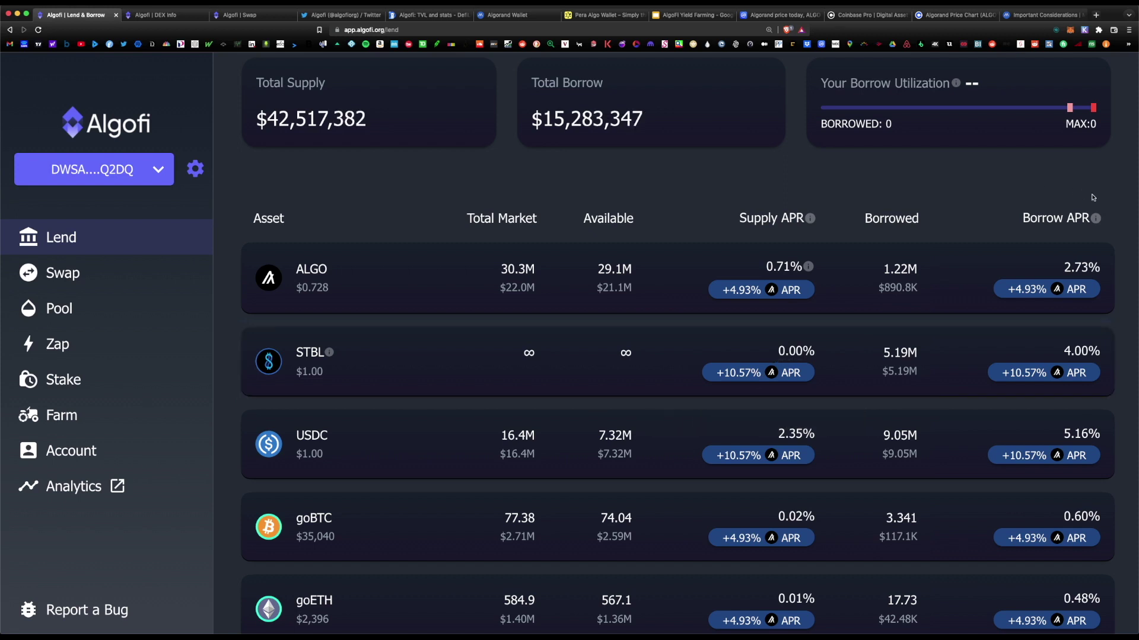
Step: Examine the Borrow APR explanation and the Total Supply and Total Borrow figures on the Lend page
mouse_move(1096, 220)
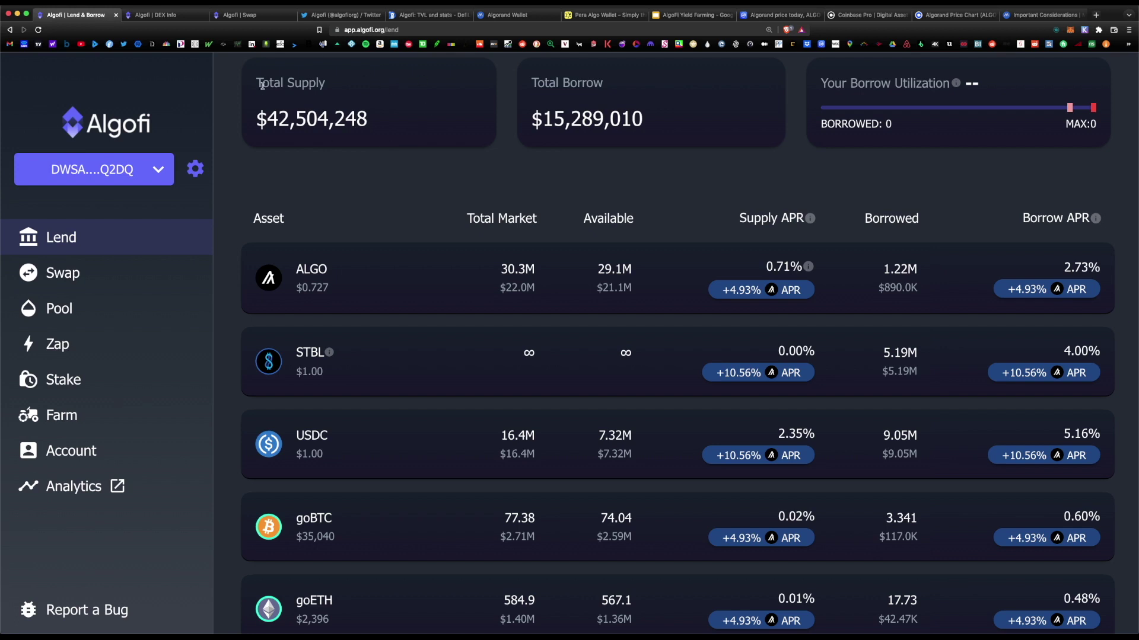
left_click_drag(260, 123, 381, 128)
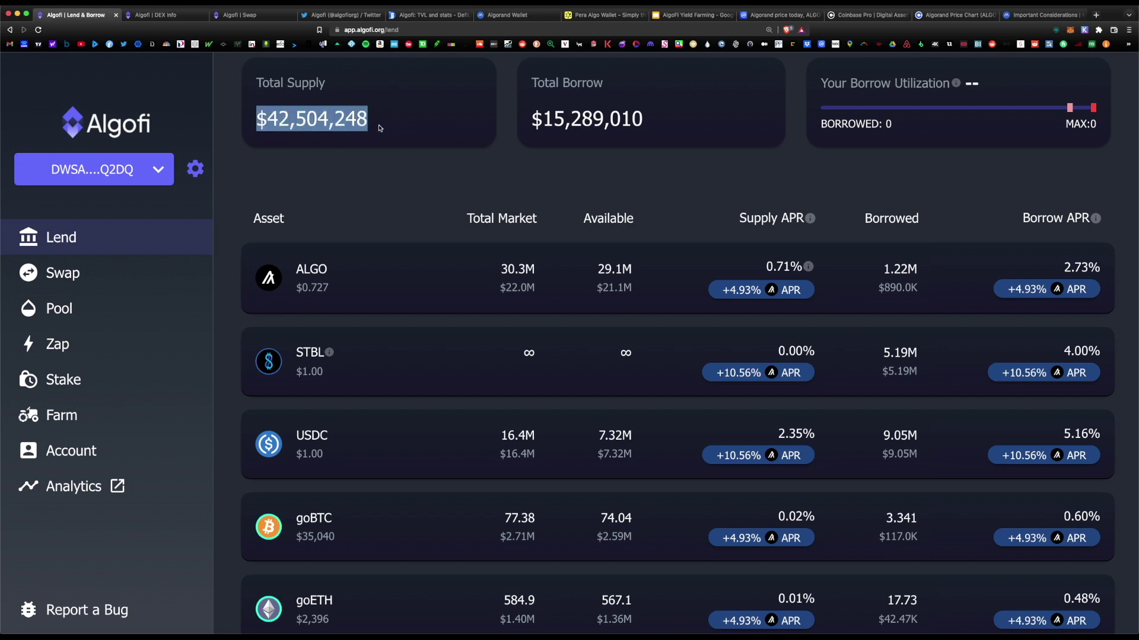
left_click_drag(532, 119, 647, 125)
left_click(691, 176)
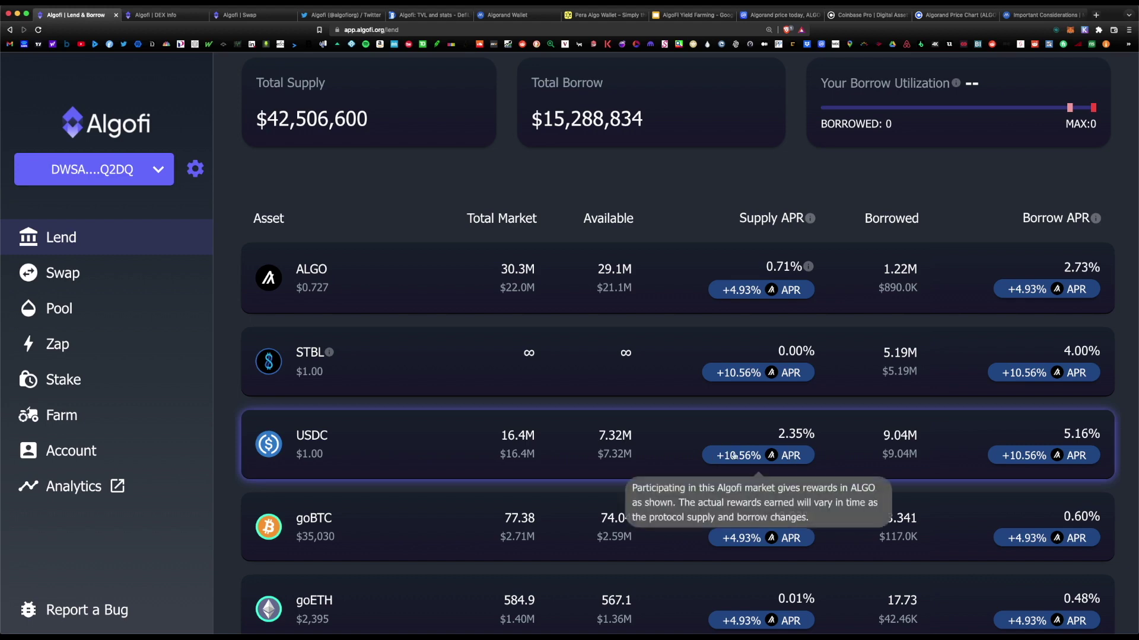
Step: Switch to the AlgoFi Yield Farming slide in Google Slides and highlight the lending and STBL staking strategies
key("super+8")
left_click_drag(554, 423, 338, 439)
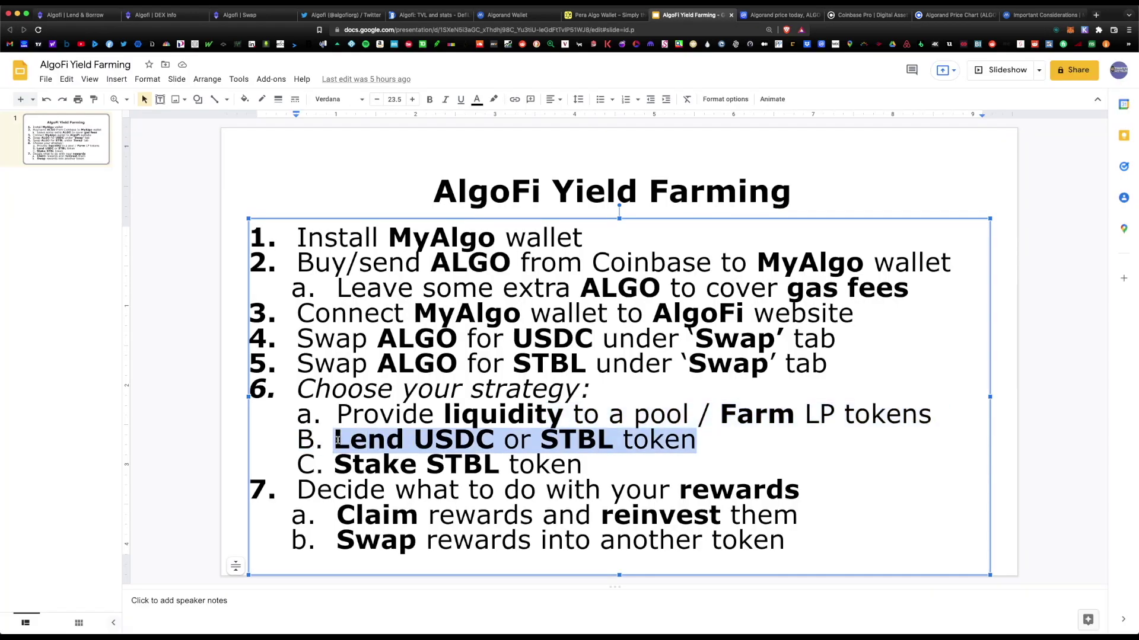
left_click_drag(581, 471, 340, 469)
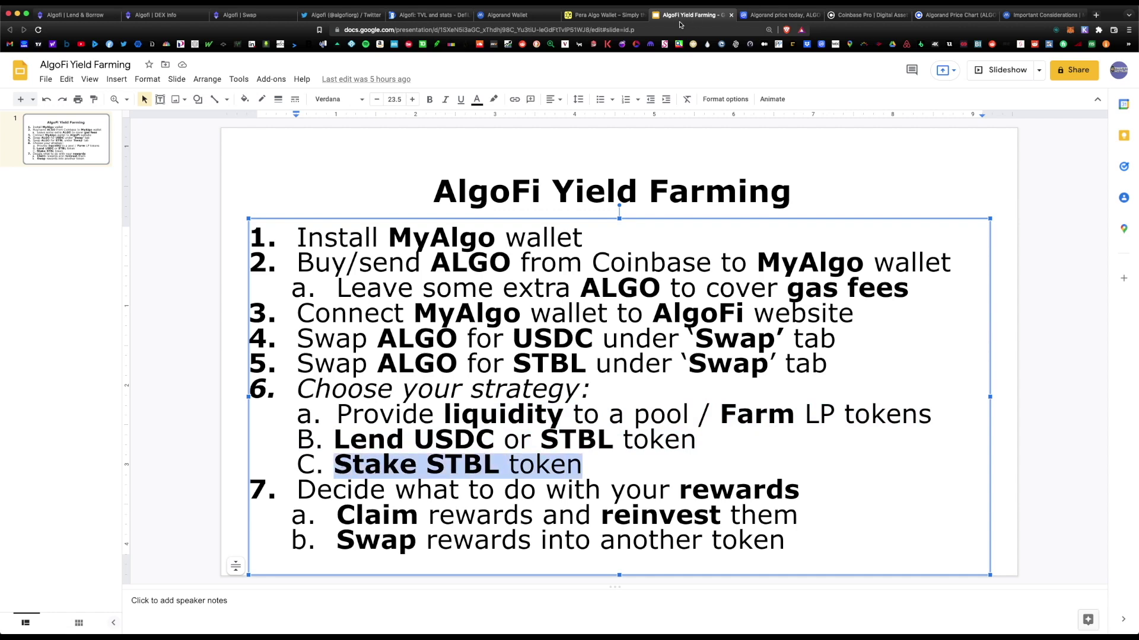
Step: Return to Algofi, opt in to STBL staking on the Stake page and approve the MyAlgo transaction
left_click(85, 15)
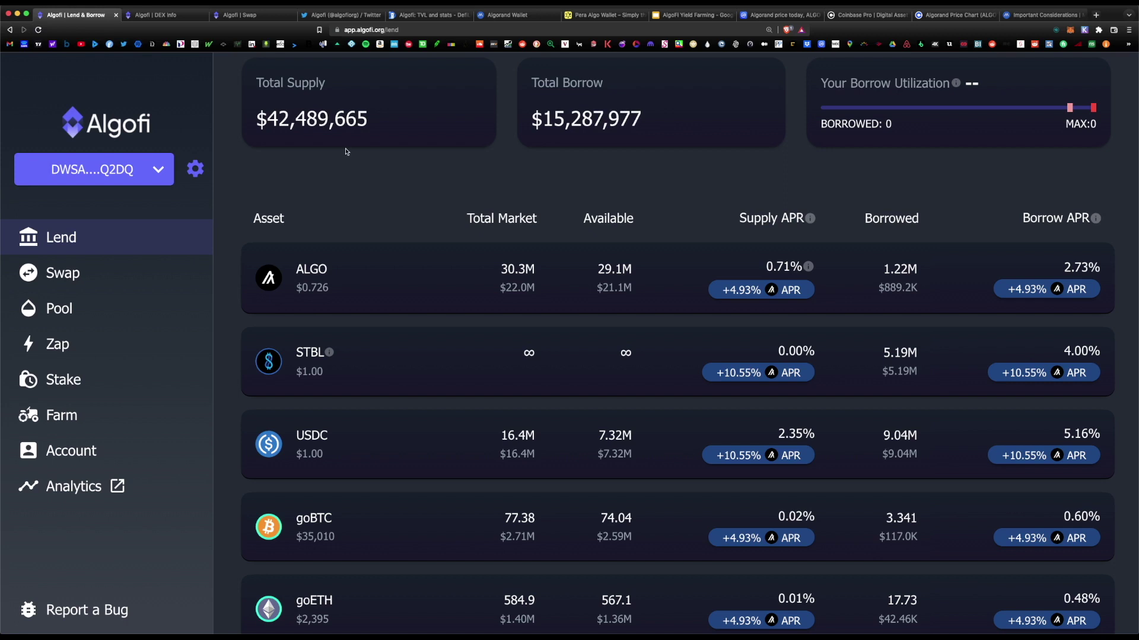
left_click(88, 381)
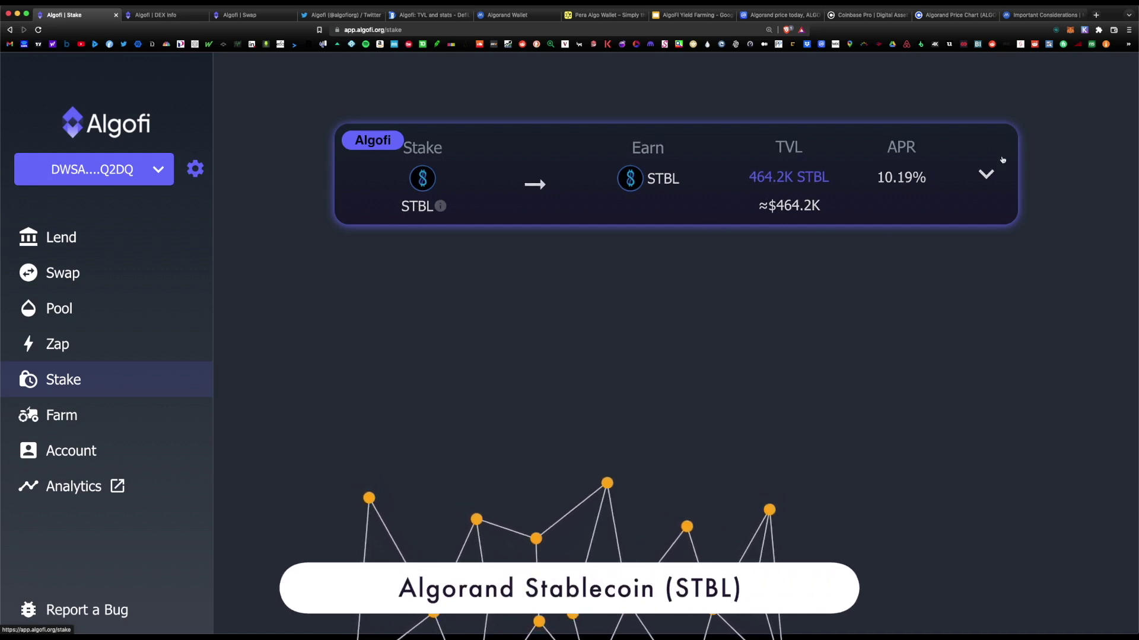
left_click(986, 173)
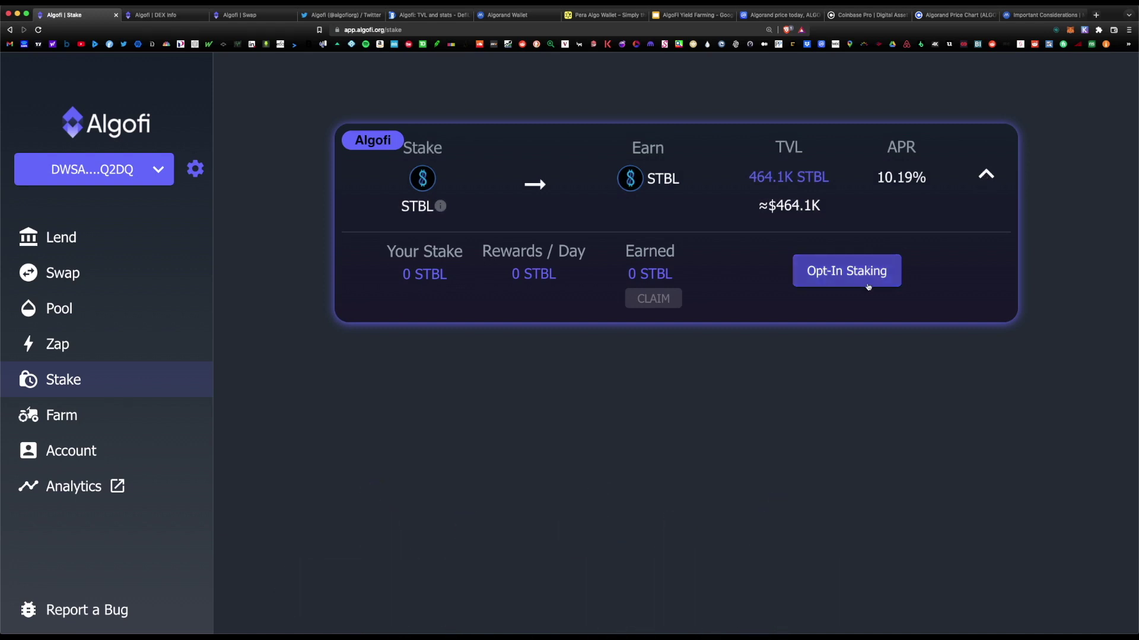
left_click(849, 272)
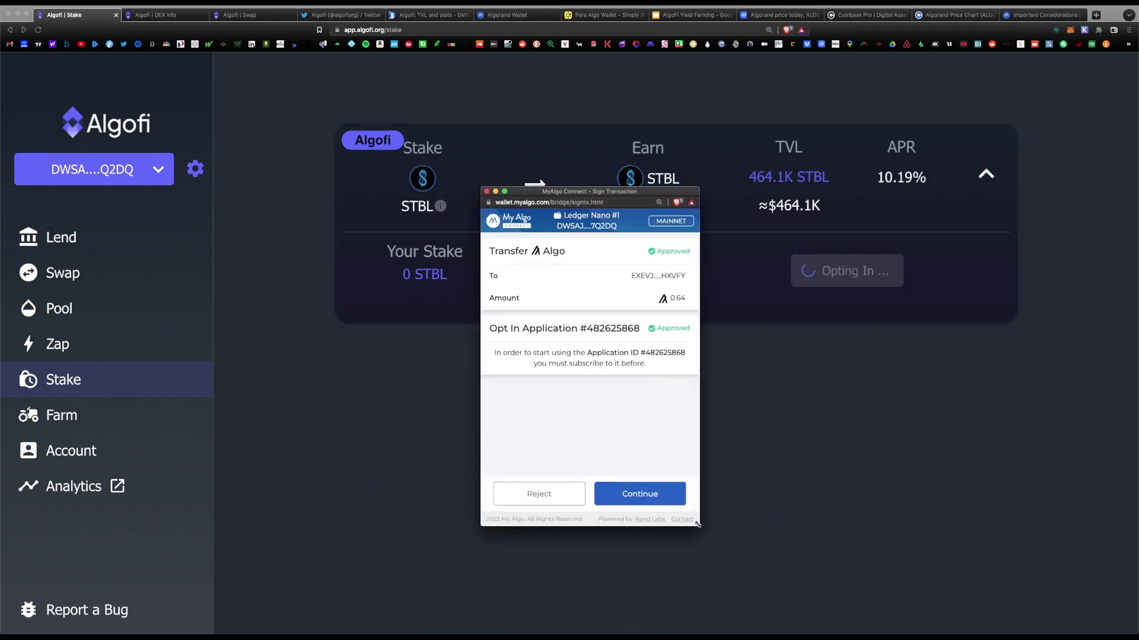
left_click(659, 494)
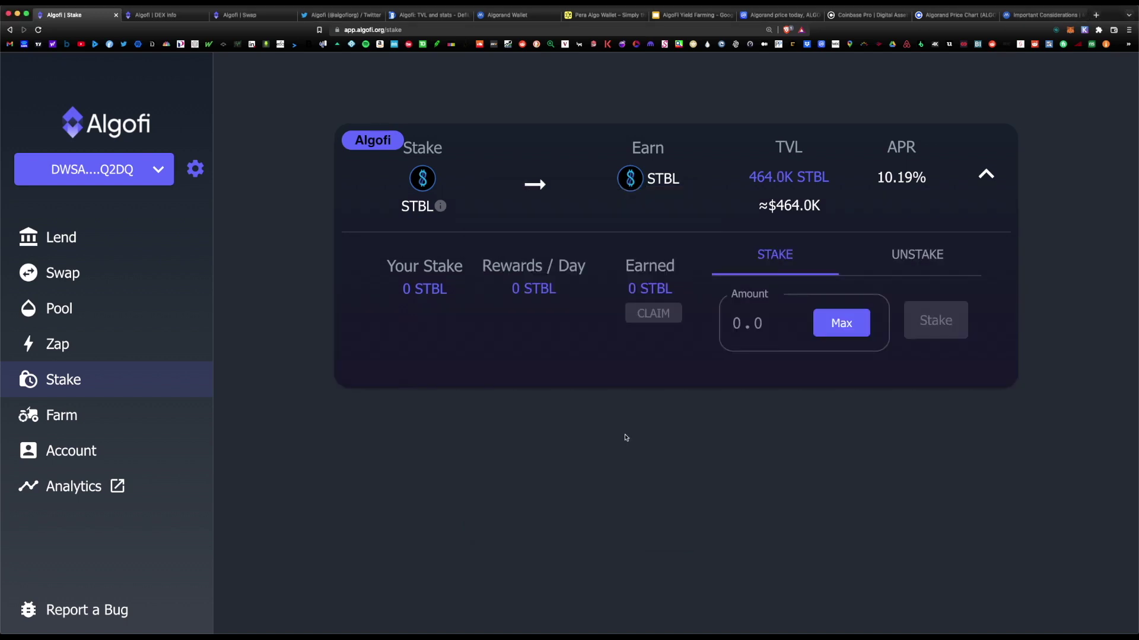
Step: Stake the maximum balance of 7.111914 STBL, approve the MyAlgo transaction and view the unstaking form
left_click(744, 330)
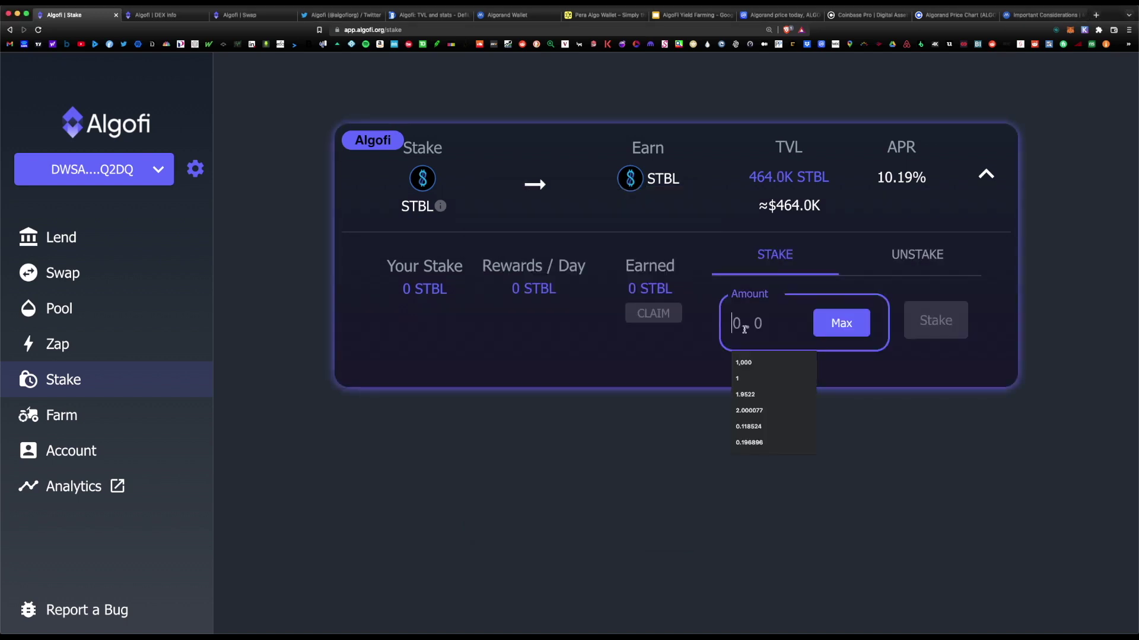
left_click(817, 331)
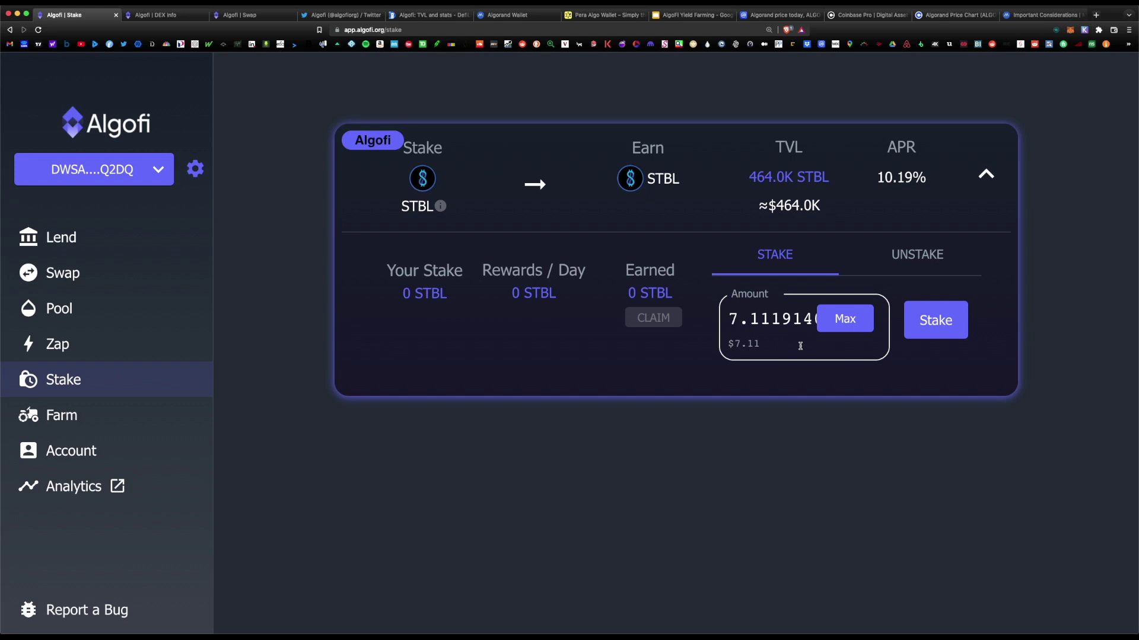
left_click(936, 321)
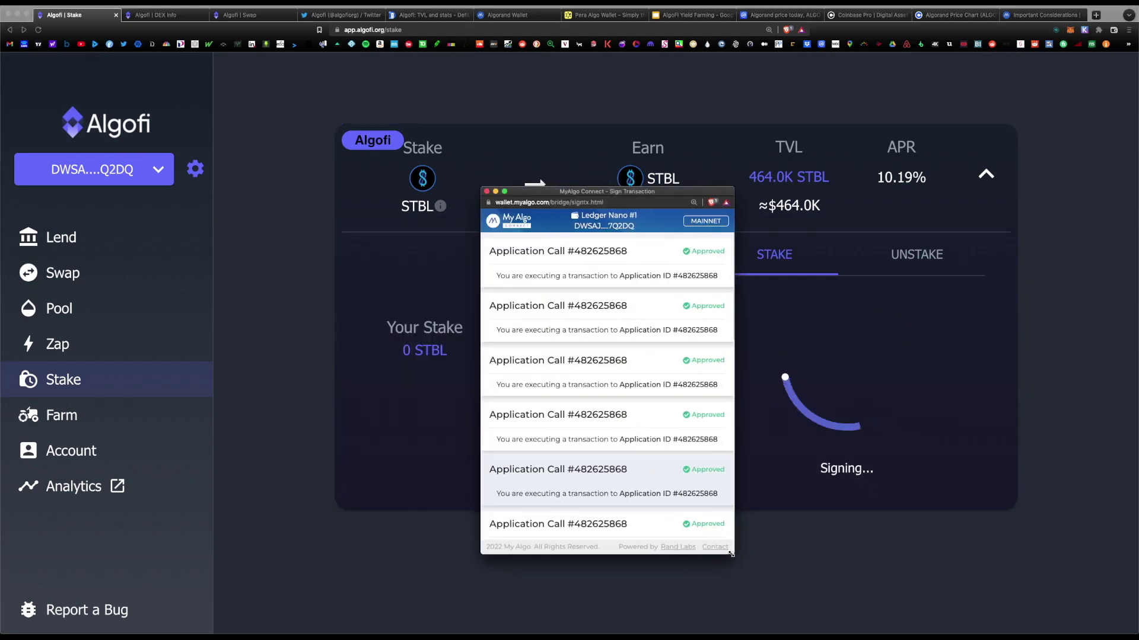
scroll(645, 419, "down", 5)
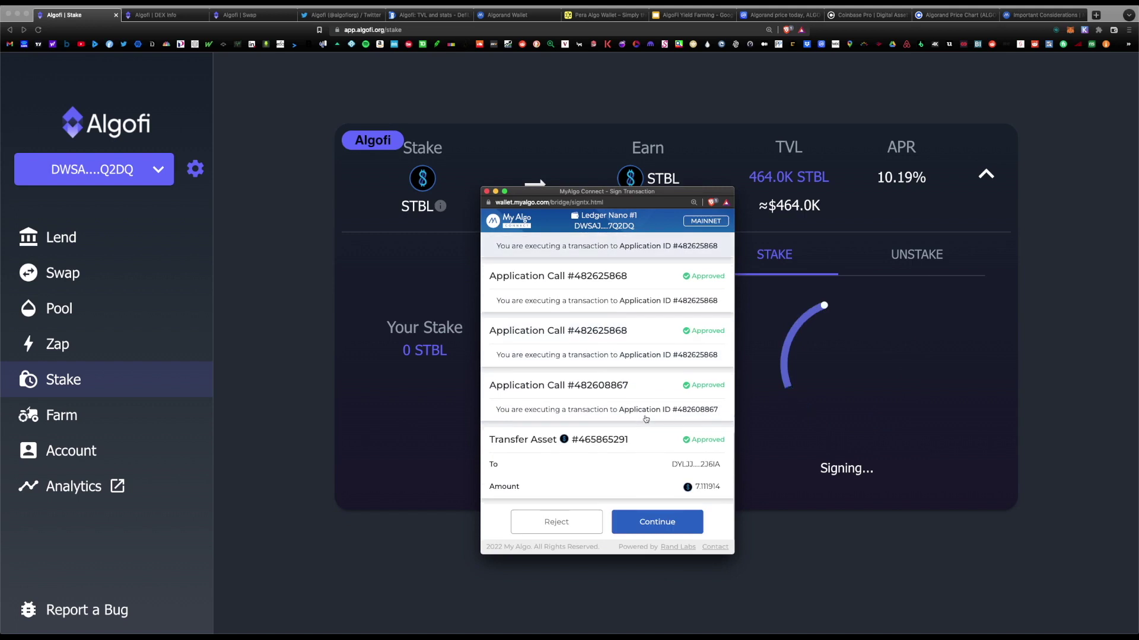
left_click(657, 522)
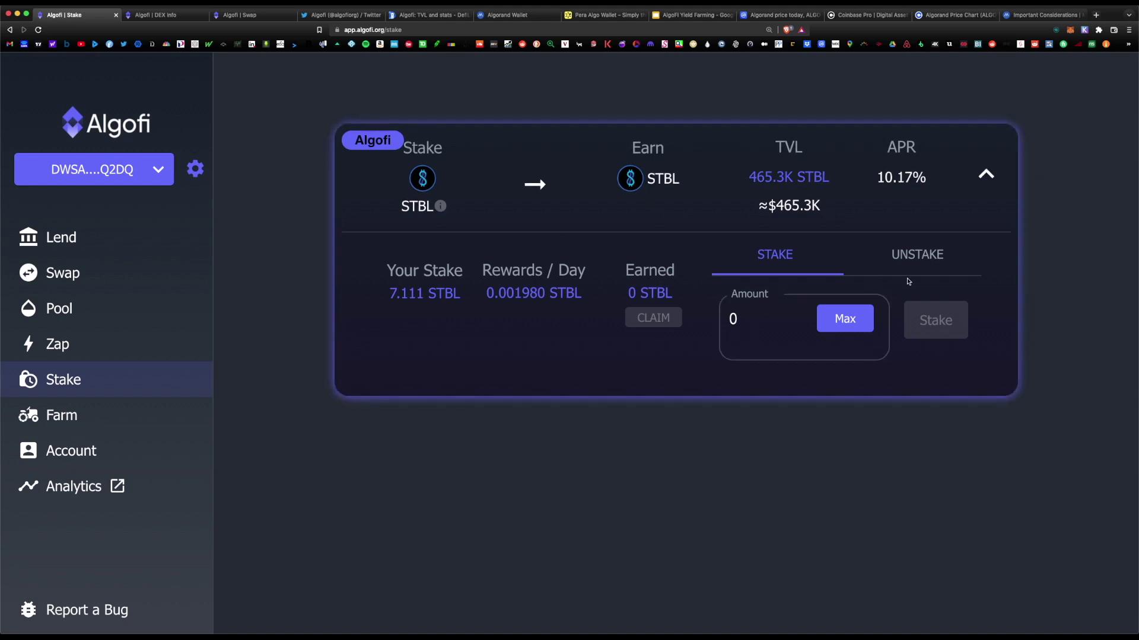
left_click(917, 256)
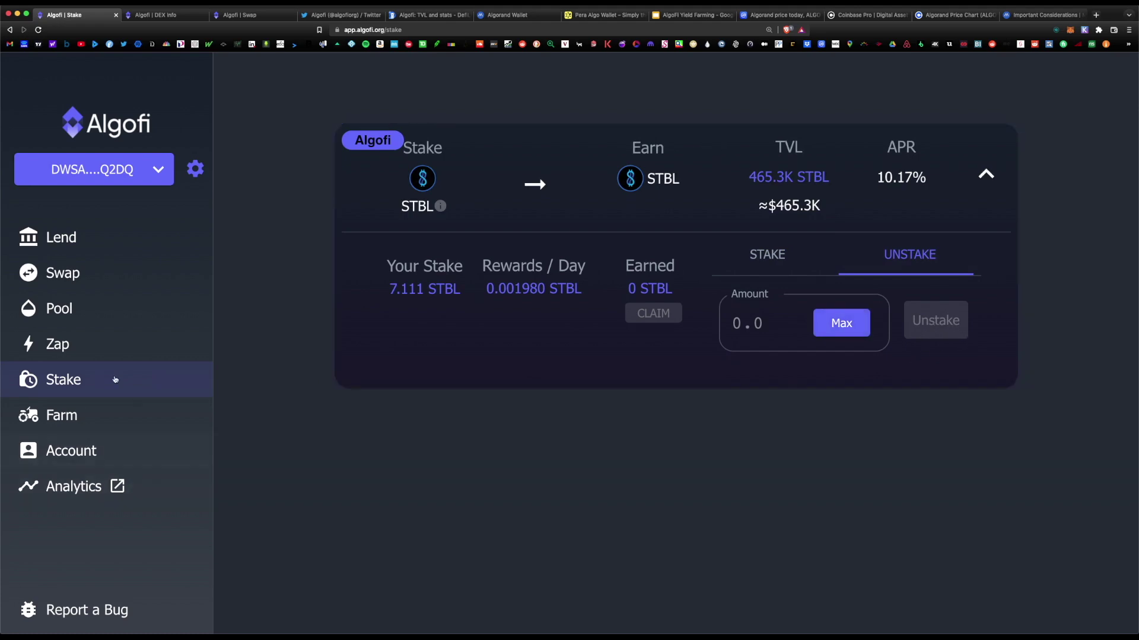
Step: Go back to the AlgoFi Yield Farming slide and review the liquidity, lending and staking strategies under step 6
key("super+8")
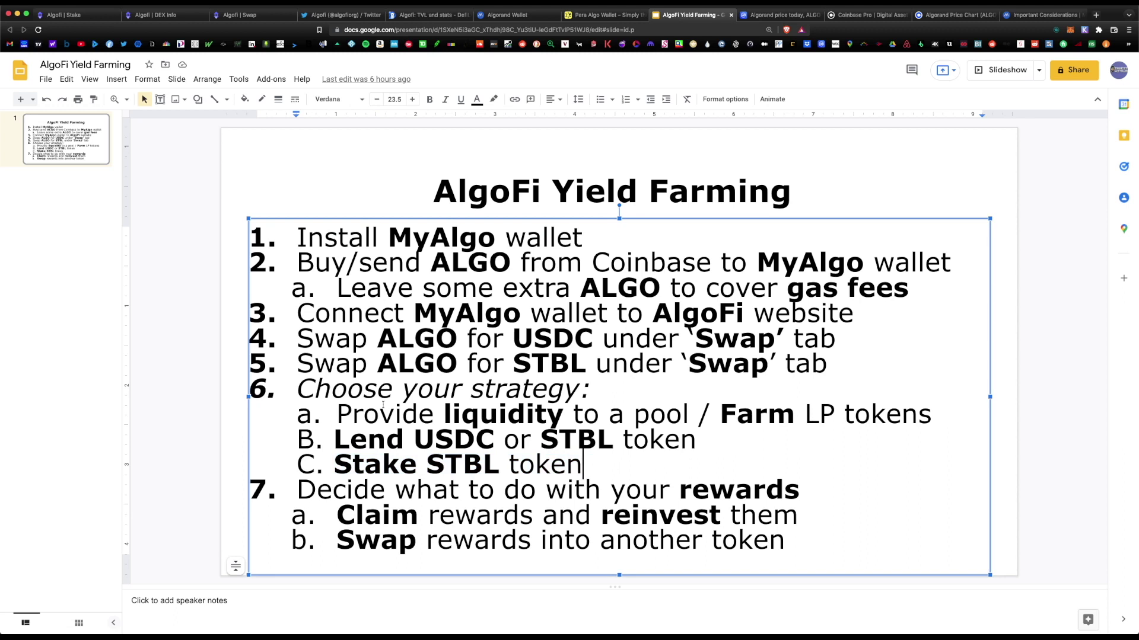
left_click(335, 464)
left_click(337, 415)
left_click_drag(336, 415, 690, 416)
left_click(335, 431)
left_click_drag(336, 432, 696, 435)
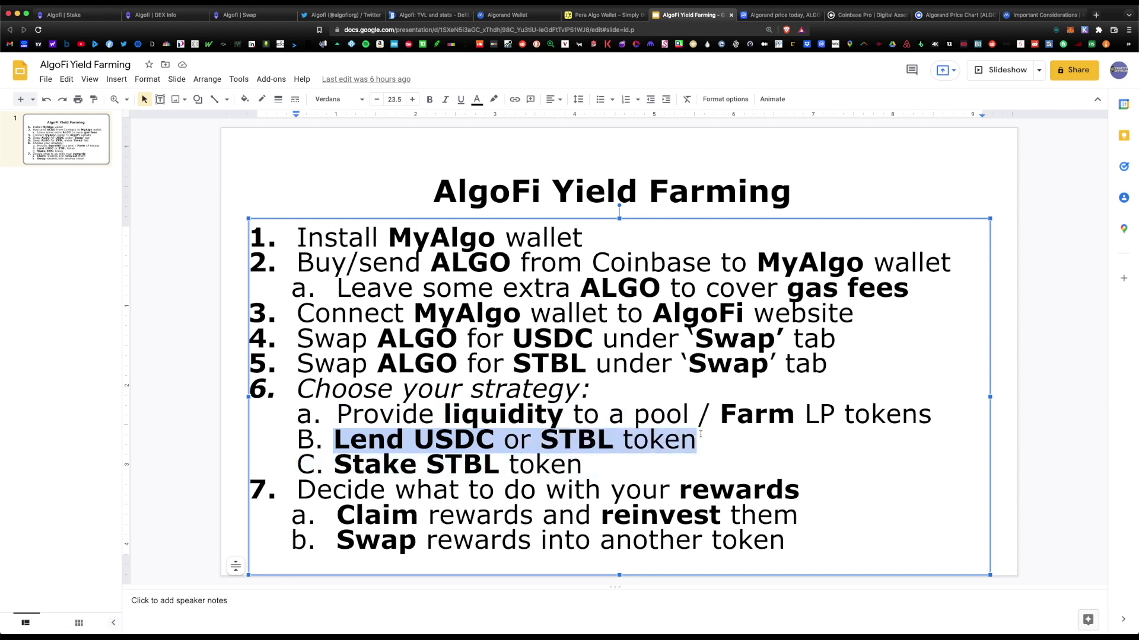
left_click_drag(330, 464, 586, 471)
Step: Highlight step 7 about deciding what to do with rewards and its option to claim and reinvest them
left_click(297, 489)
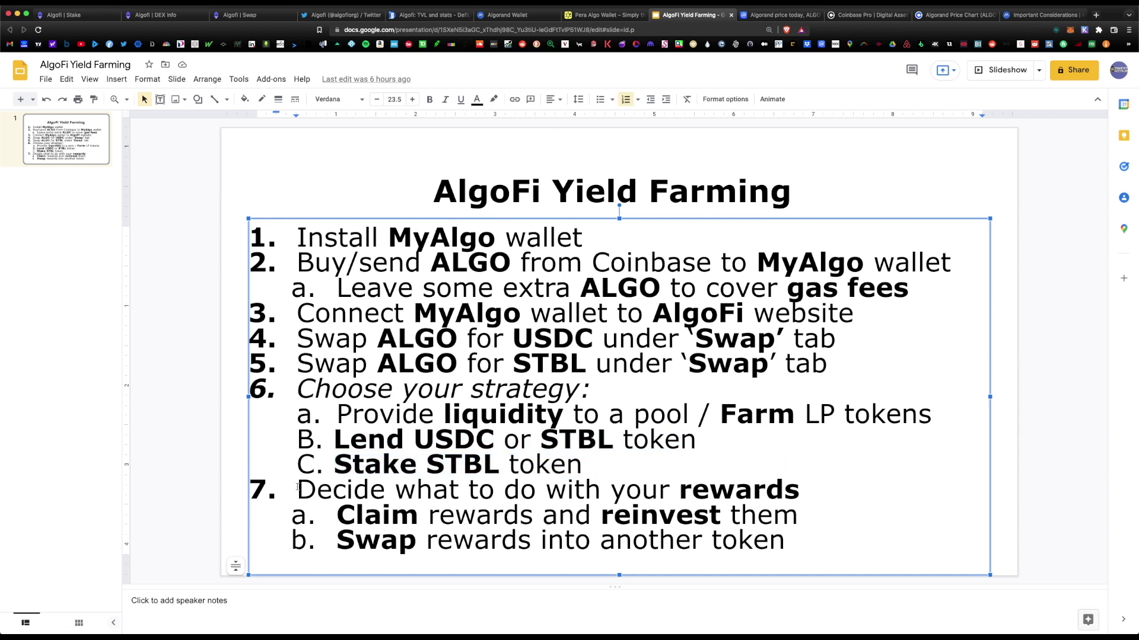
left_click_drag(297, 490, 819, 489)
left_click_drag(336, 515, 798, 515)
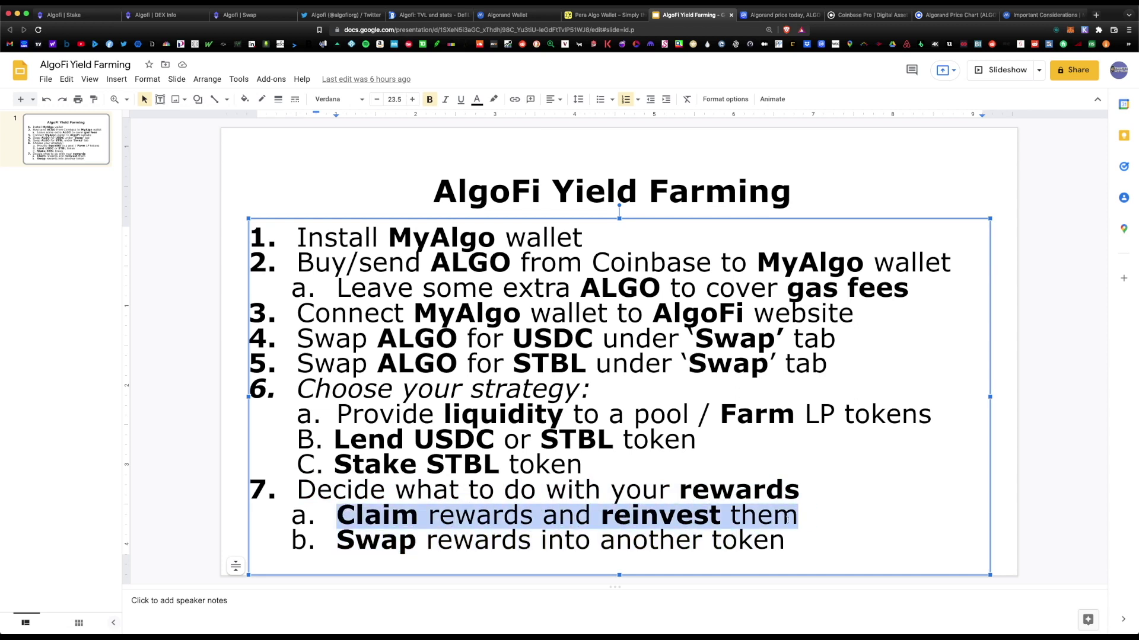